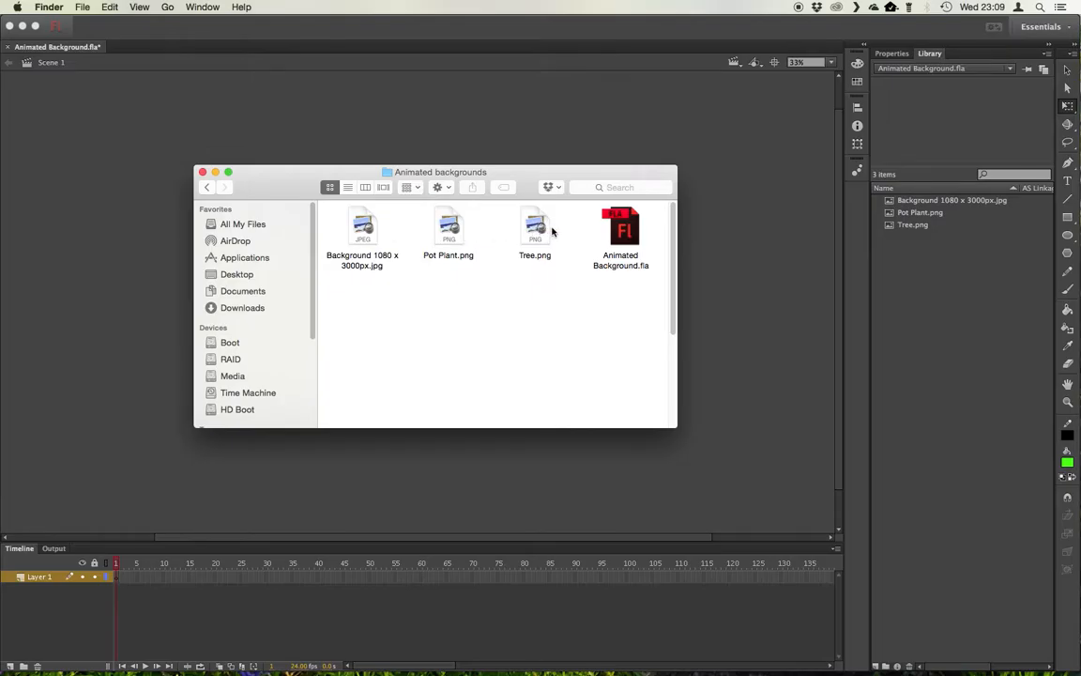
- Review the background, pot plant and tree images and Animated Background.fla in the folder, and switch to Flash
left_click(358, 254)
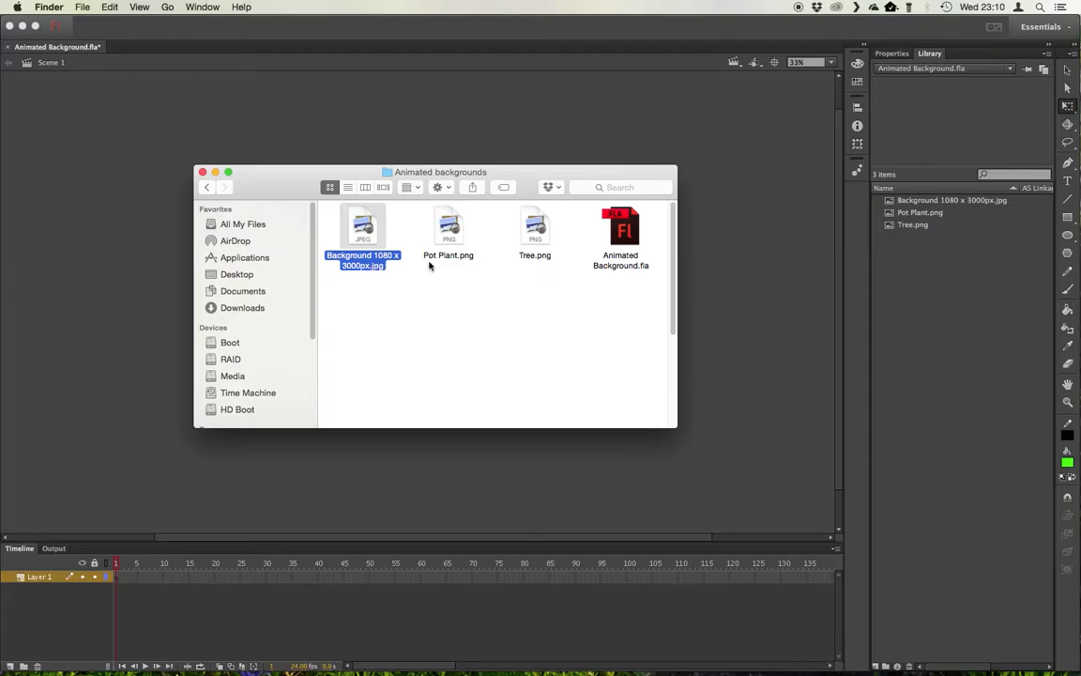
left_click(444, 293)
left_click(454, 259)
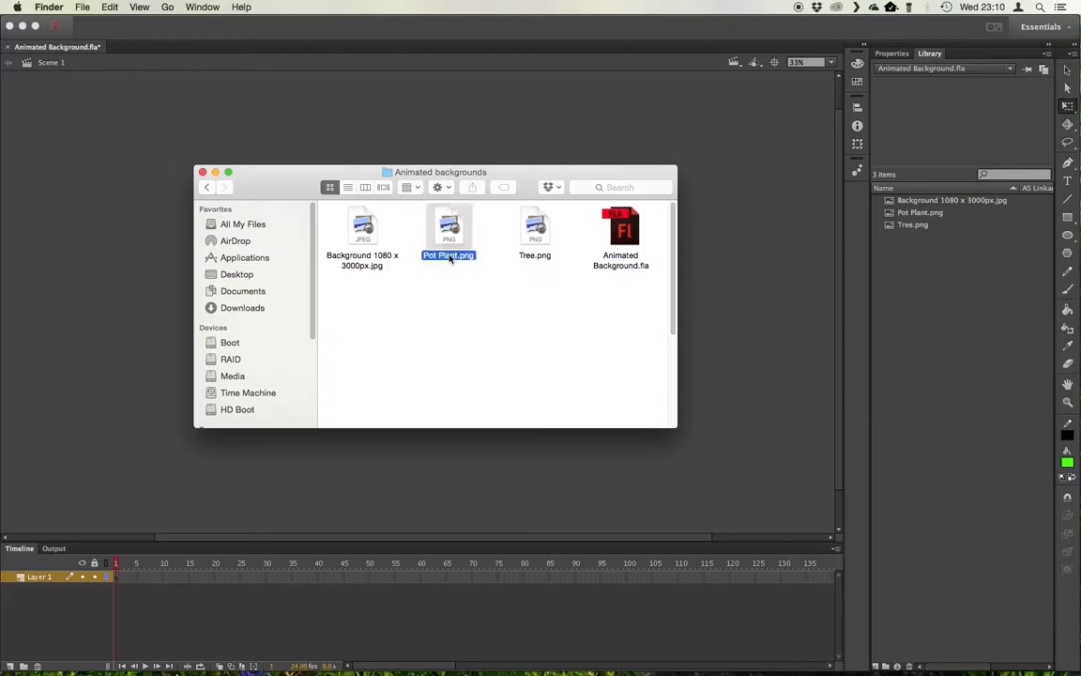
left_click(528, 252)
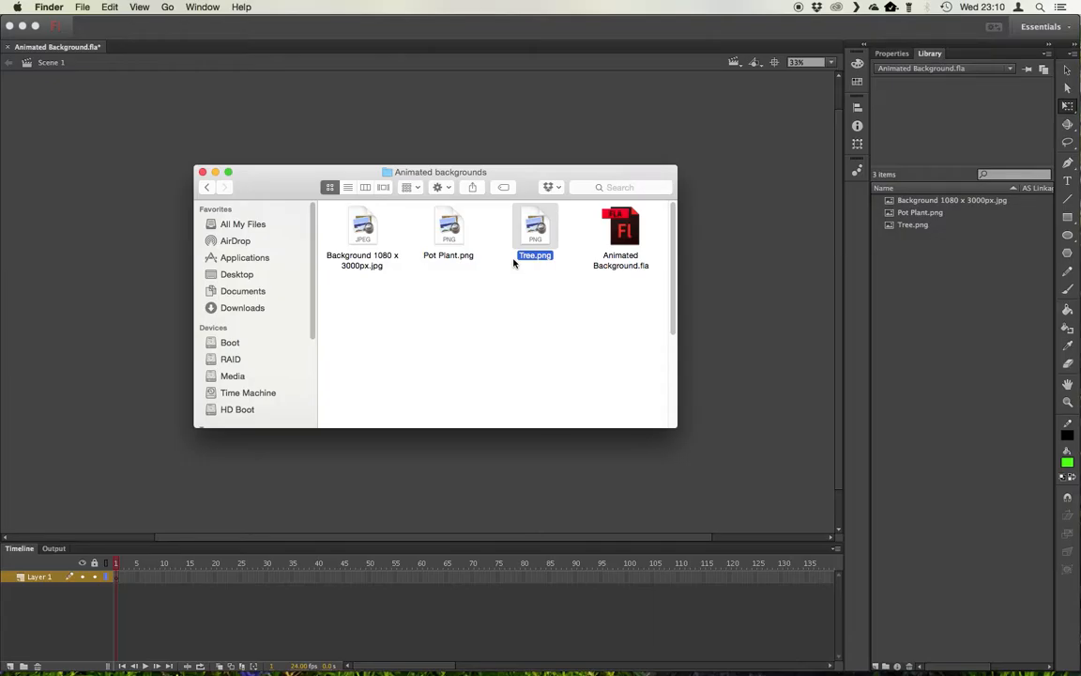
left_click(622, 241)
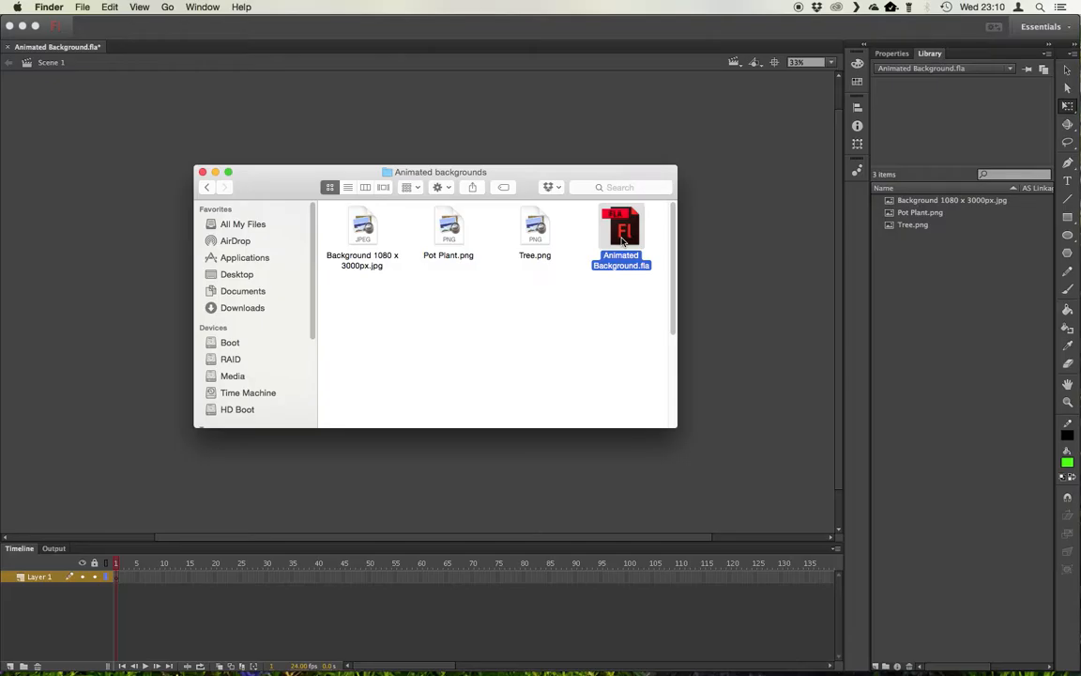
left_click(405, 133)
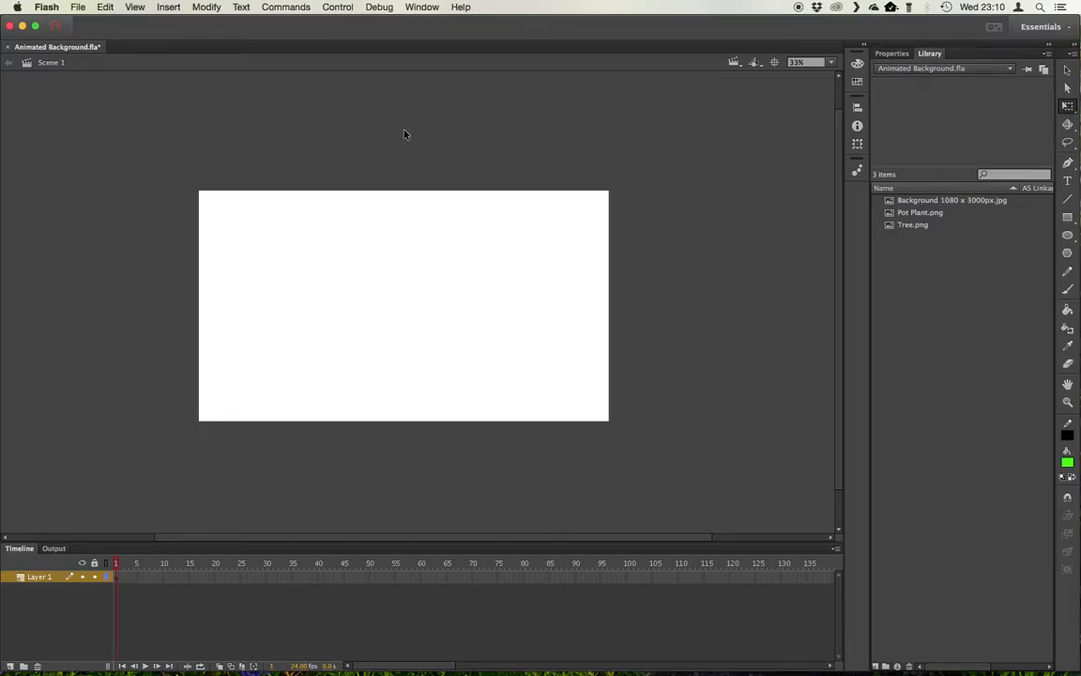
- Check the document's frame rate and stage size, and look over the options for importing files to the library
left_click(892, 53)
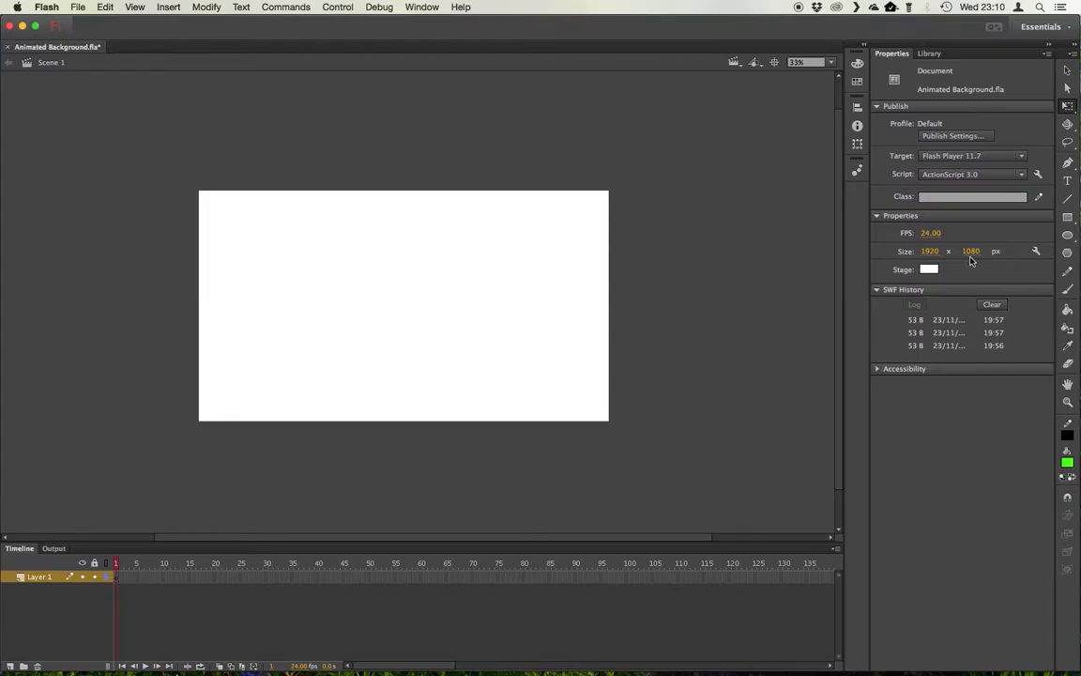
left_click(930, 54)
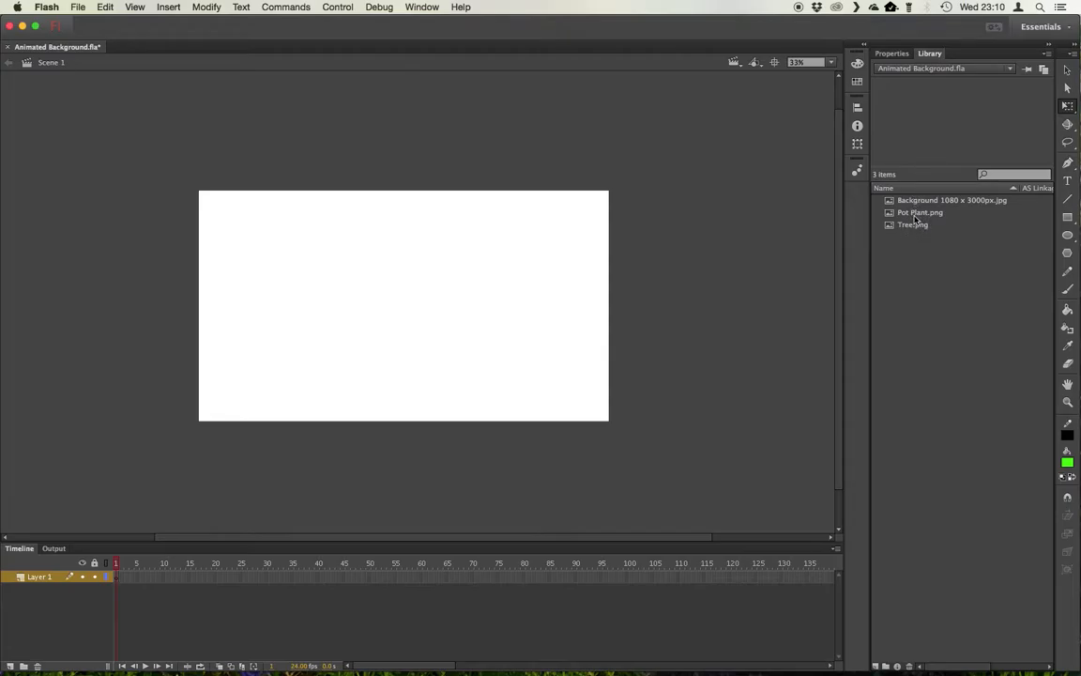
left_click(74, 7)
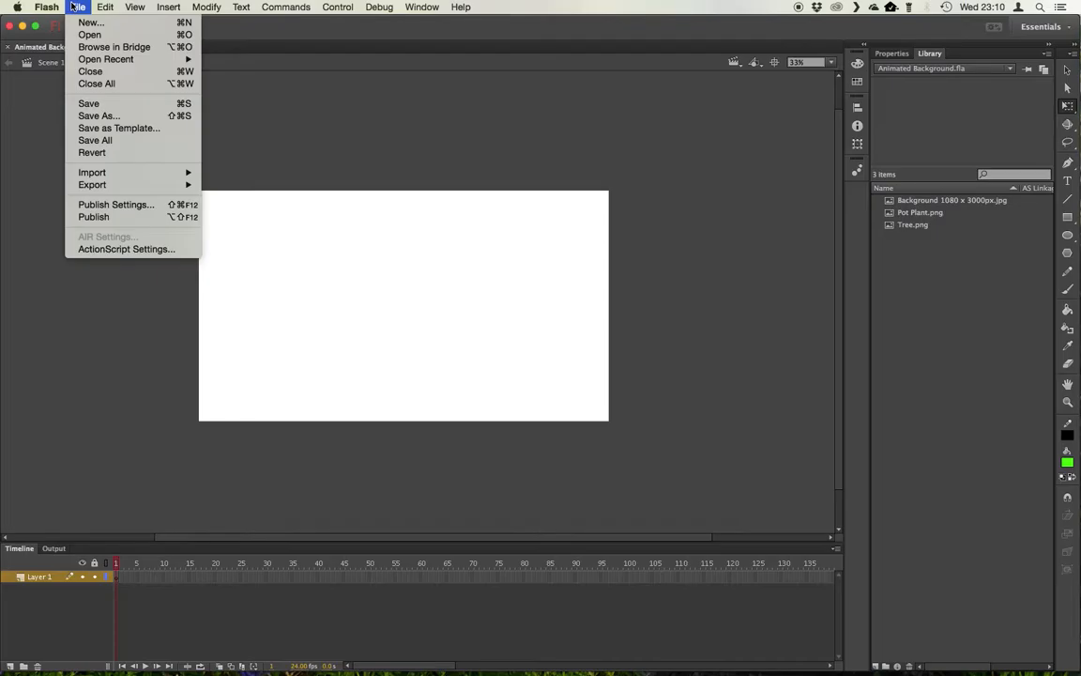
mouse_move(147, 171)
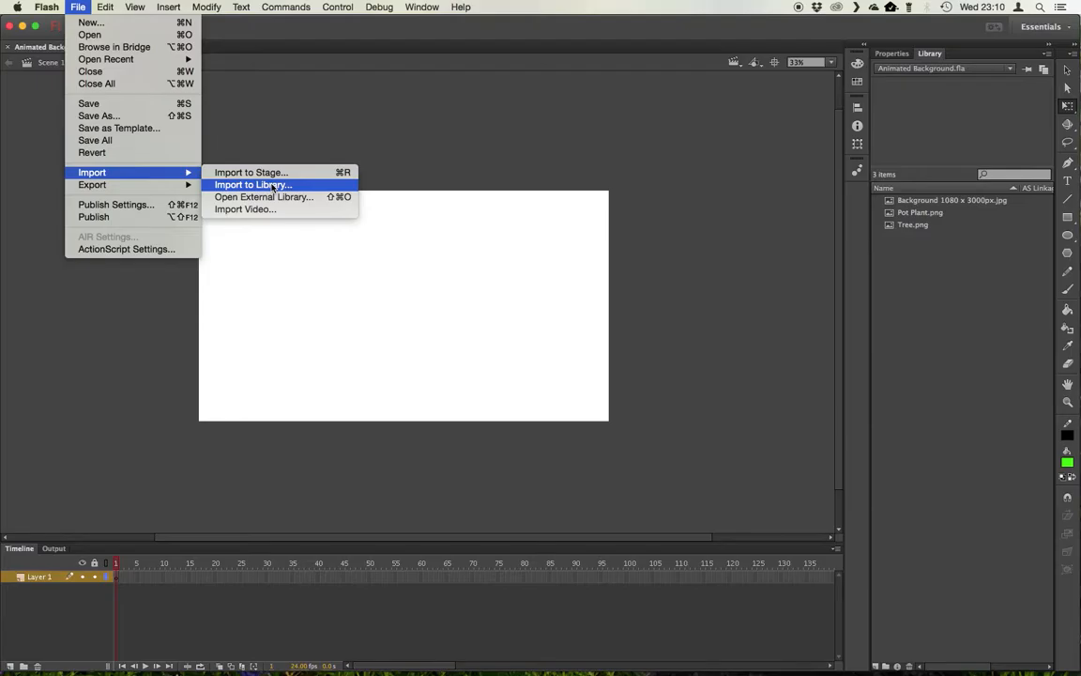
left_click(462, 177)
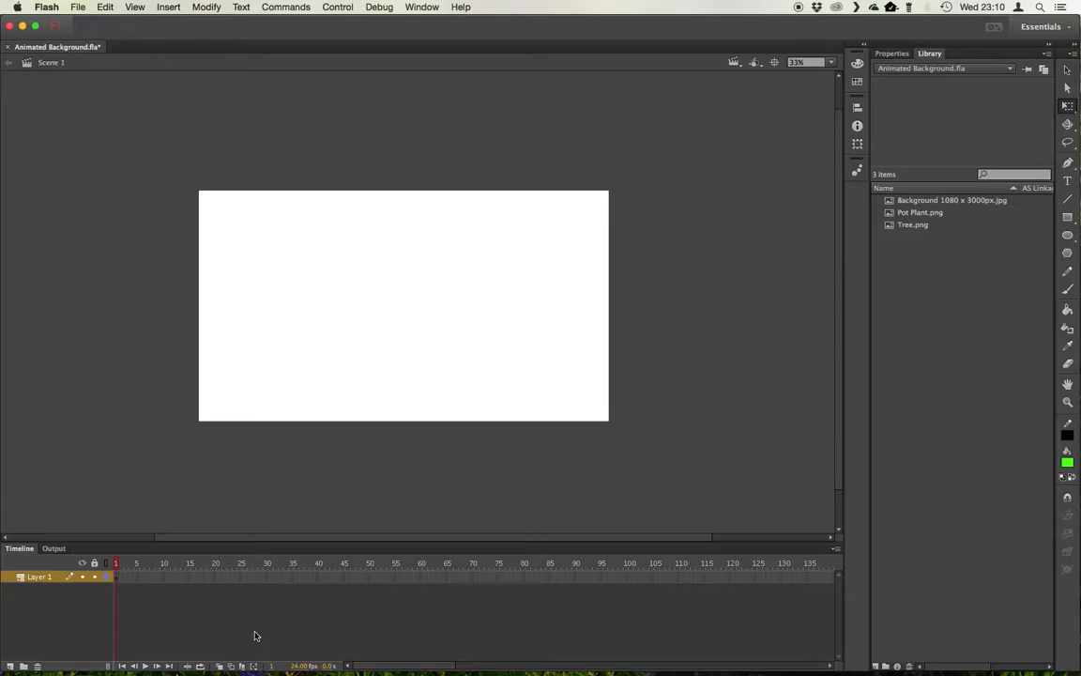
- Rename Layer 1 as Background
double_click(40, 578)
type("Bac")
type("kground")
key("Return")
- Place Background 1080 x 3000px.jpg from the library on the stage in the Background layer
left_click(904, 203)
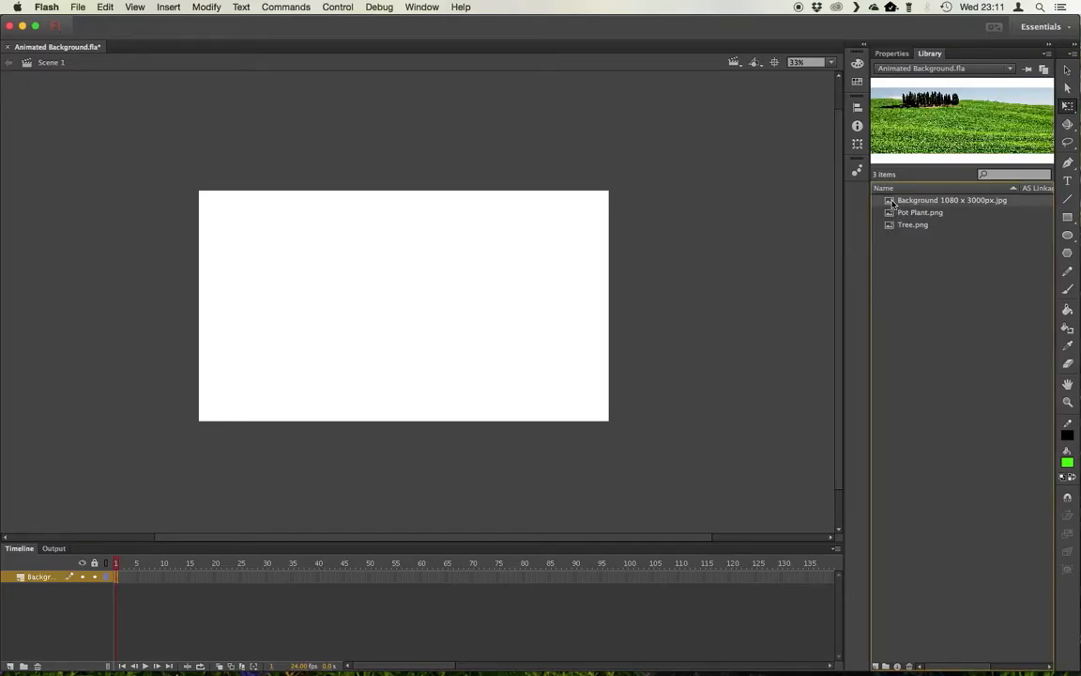
left_click_drag(888, 202, 447, 299)
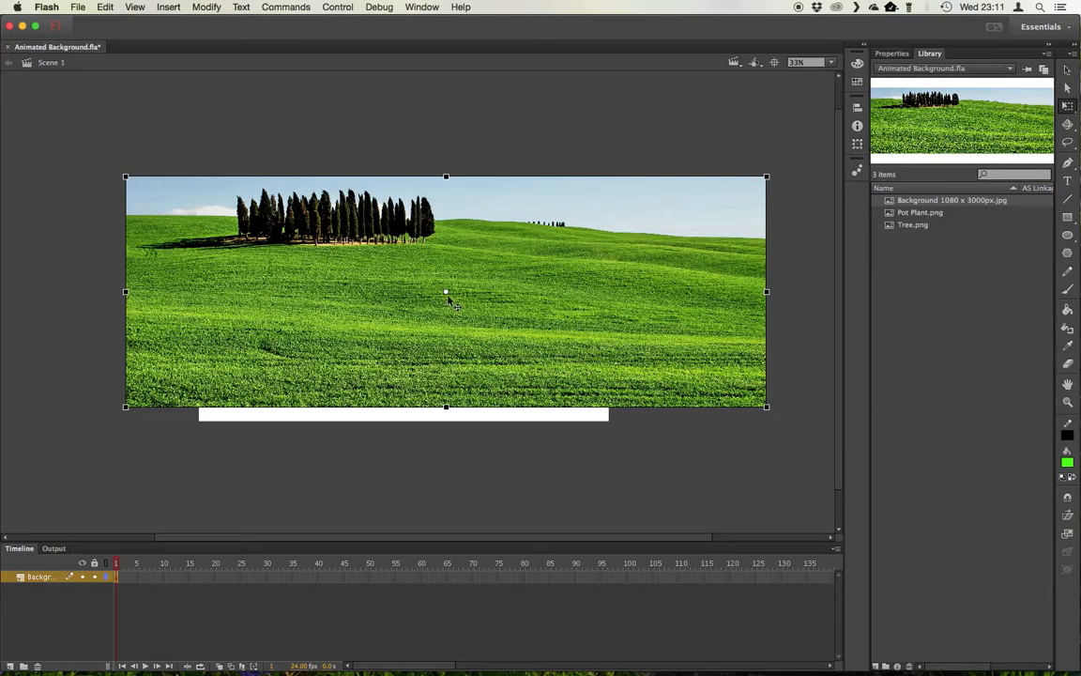
left_click_drag(151, 294, 329, 300)
left_click_drag(557, 274, 389, 279)
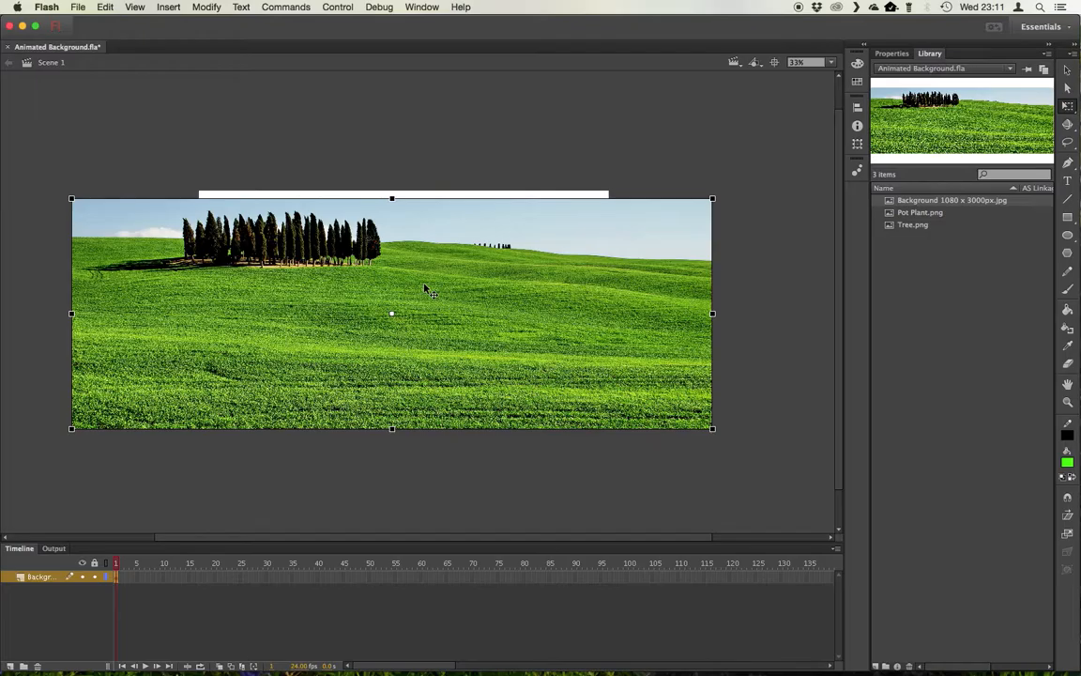
- Convert the background image to a Graphic symbol named Background 1080 x 3000px
left_click(208, 6)
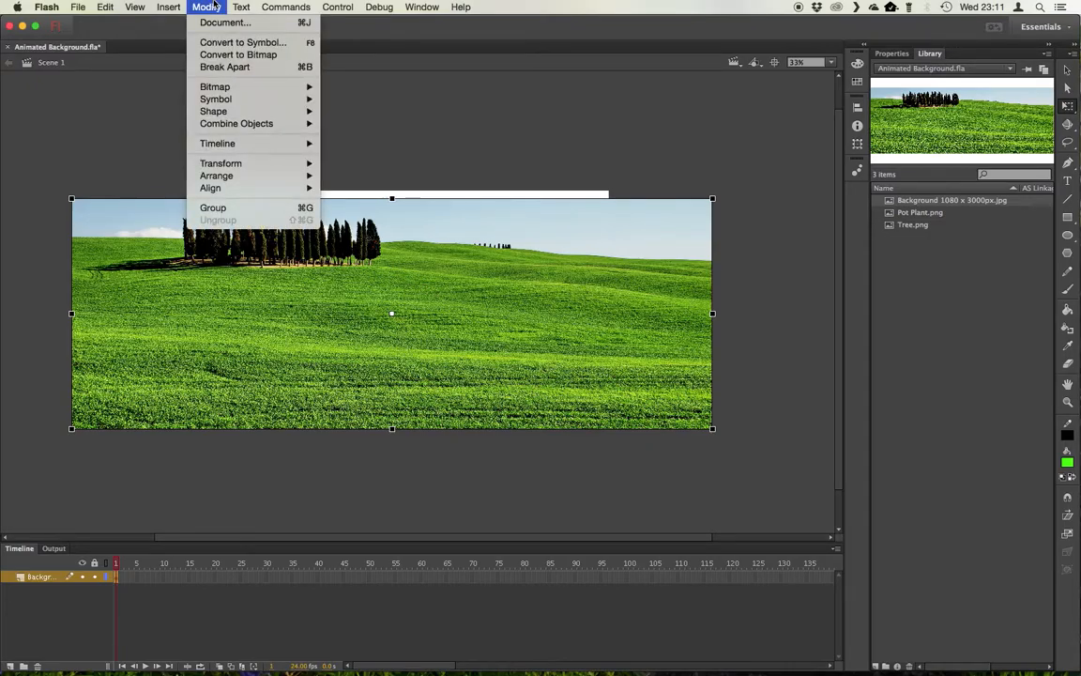
left_click(244, 43)
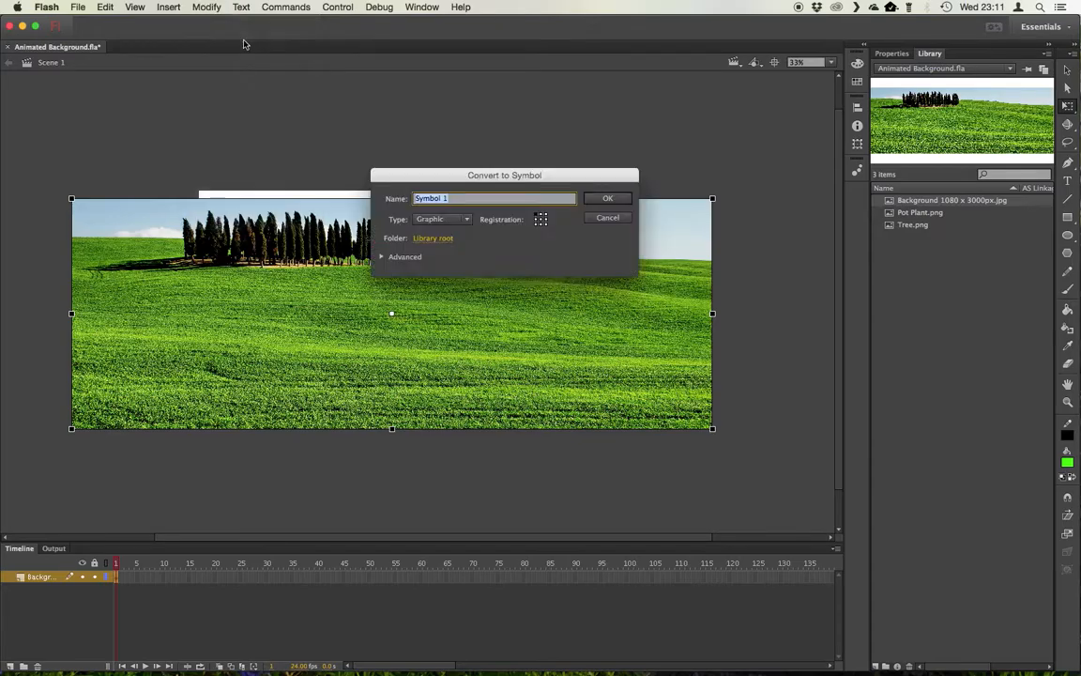
left_click(446, 219)
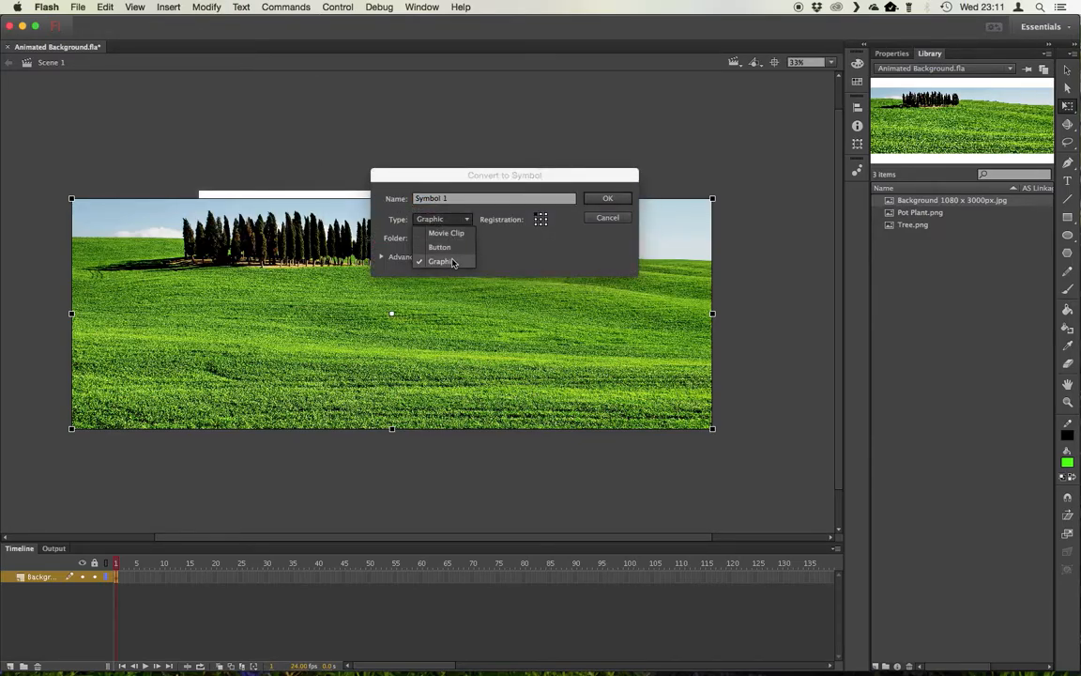
left_click(444, 261)
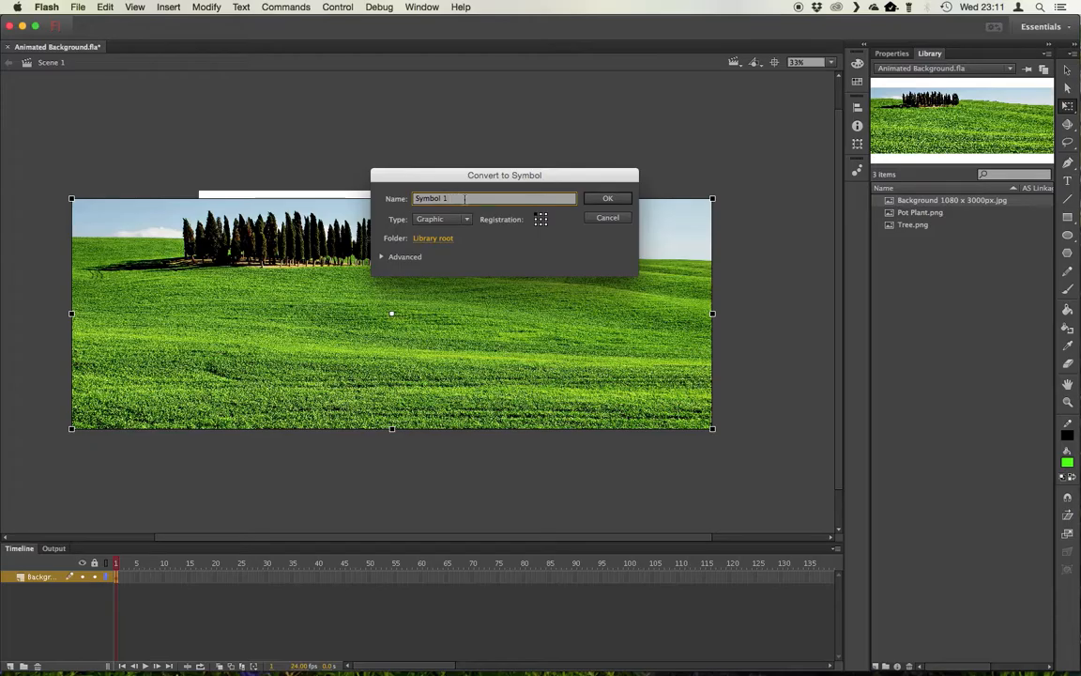
left_click_drag(445, 198, 413, 199)
type("Background 1080 x 3000px")
key("Return")
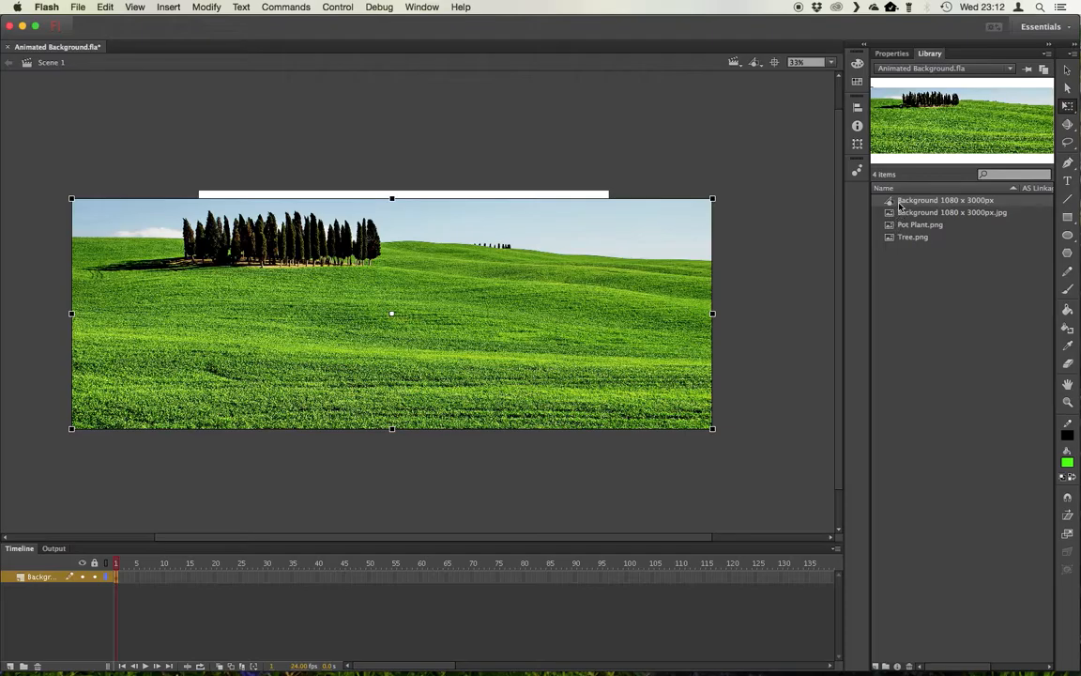
- Position the background so its right edge and top edge line up with the stage's edges
left_click_drag(605, 256, 504, 251)
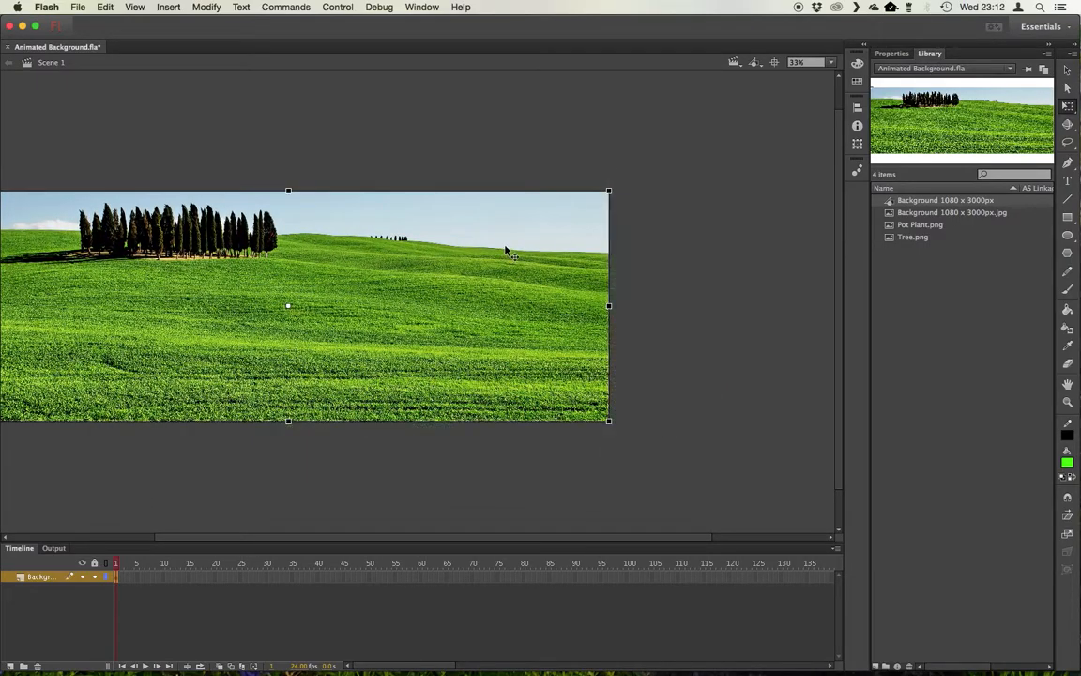
left_click_drag(568, 240, 441, 240)
left_click_drag(382, 280, 511, 279)
- Create a motion tween on the background and extend its span to frame 120
right_click(375, 249)
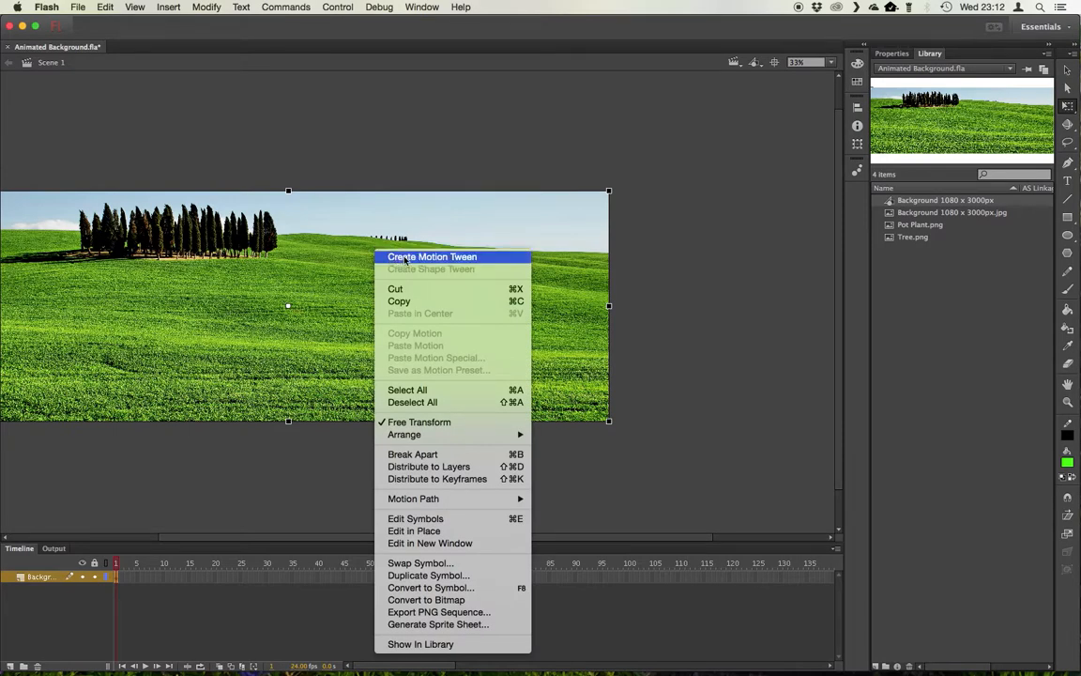
left_click(406, 257)
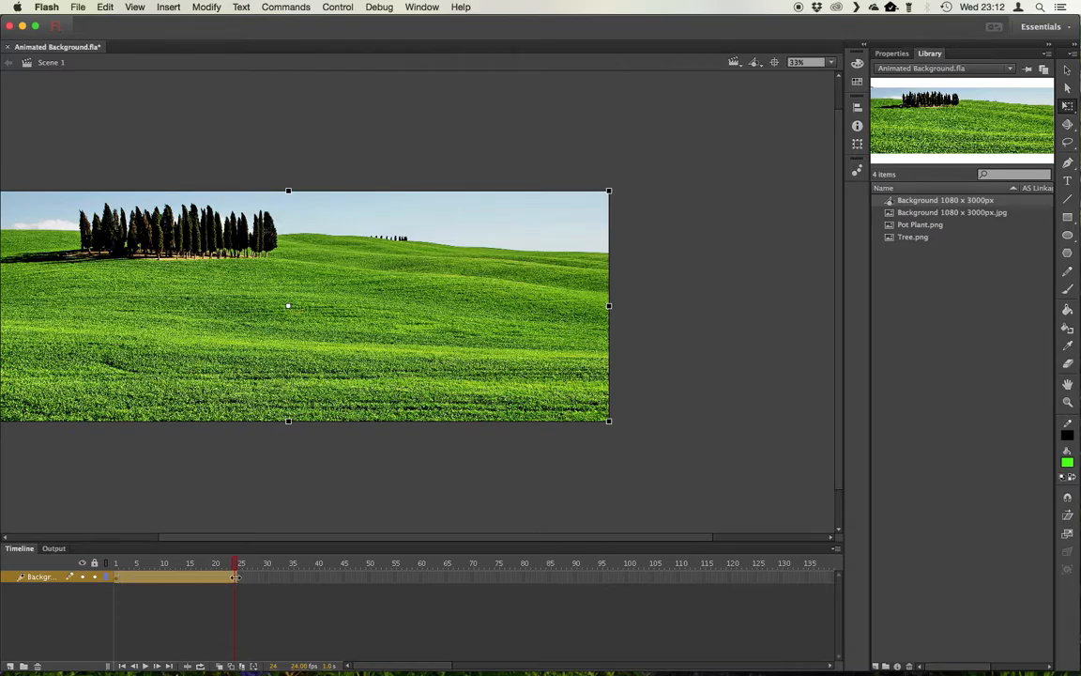
left_click_drag(238, 576, 731, 582)
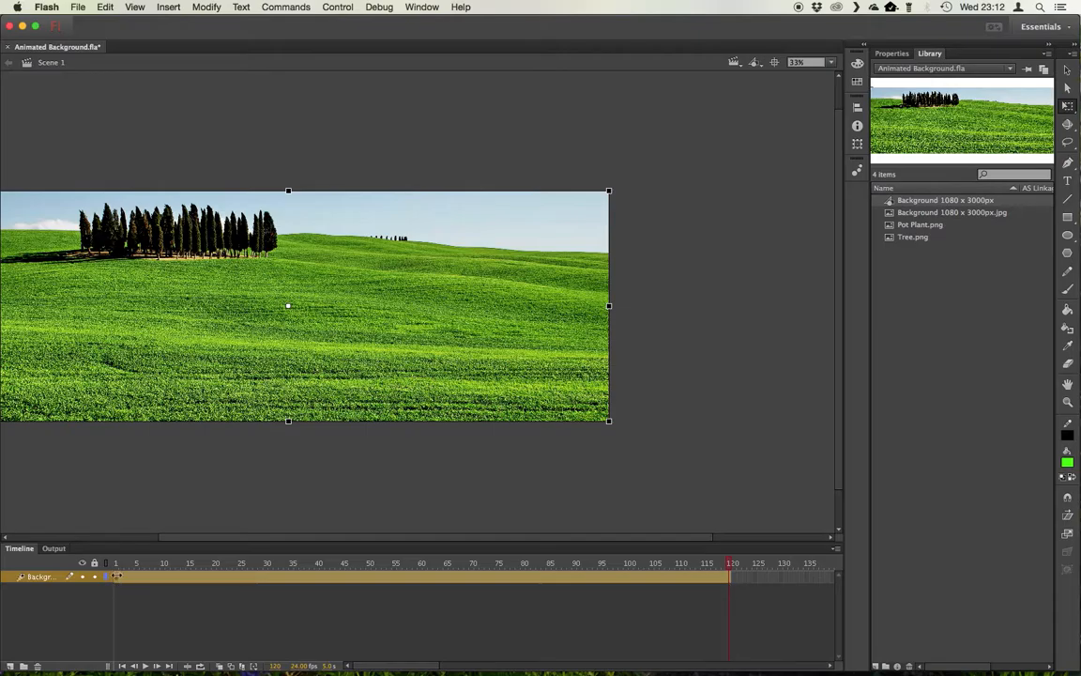
- Insert a keyframe for all properties at frame 120 and move the background right until its left edge meets the stage's left edge
right_click(731, 580)
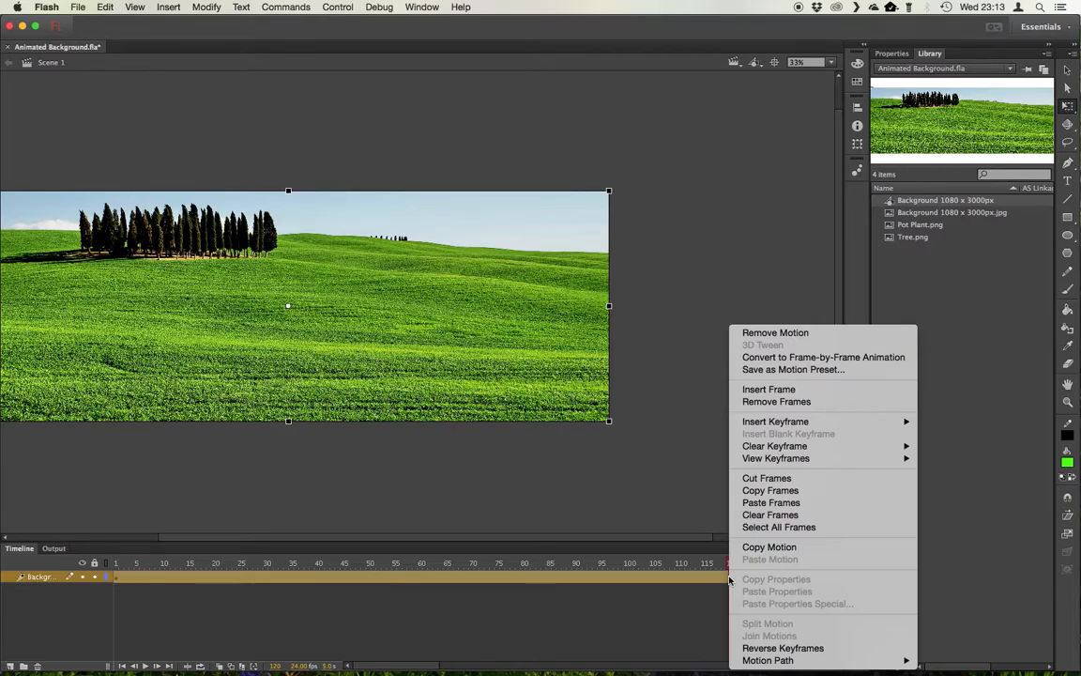
mouse_move(805, 423)
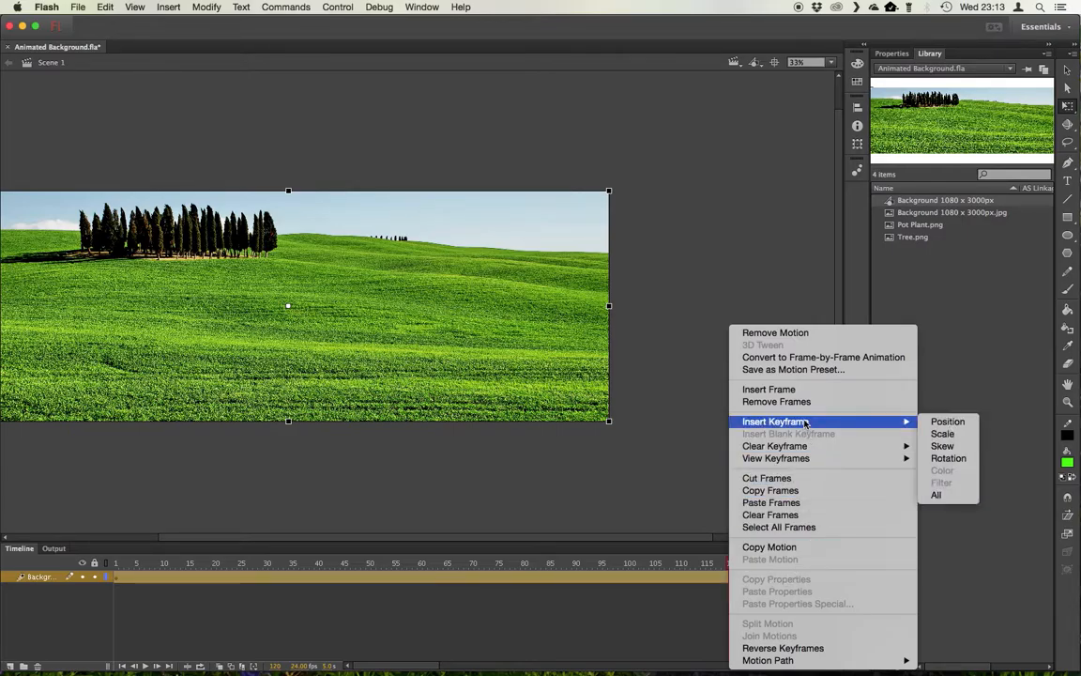
left_click(946, 495)
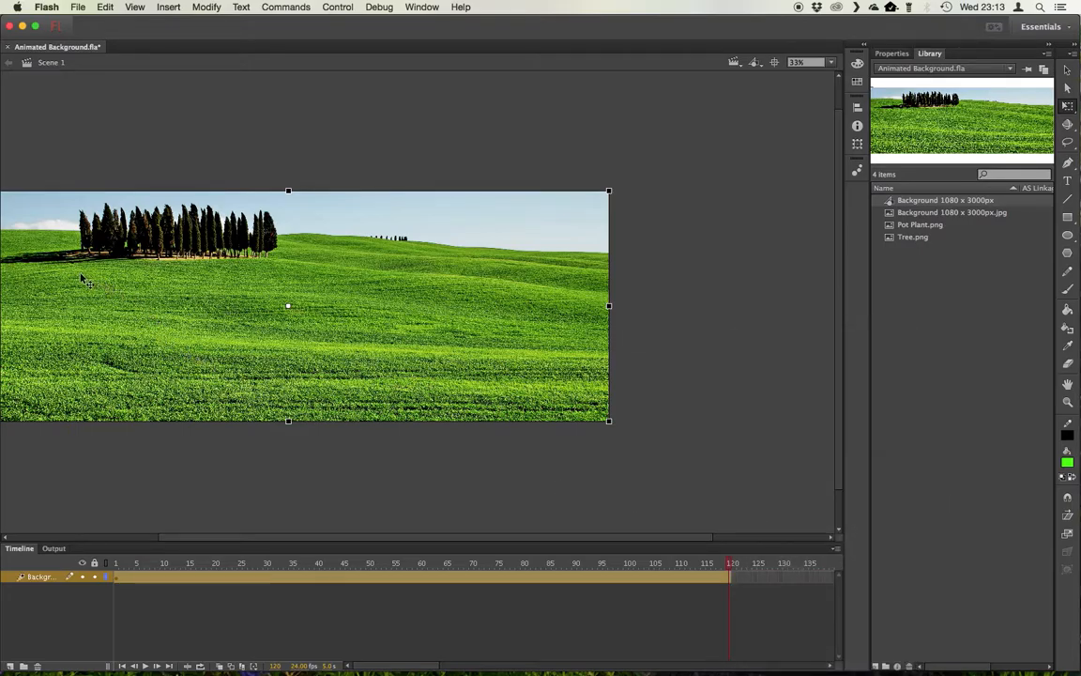
left_click_drag(81, 278, 332, 274)
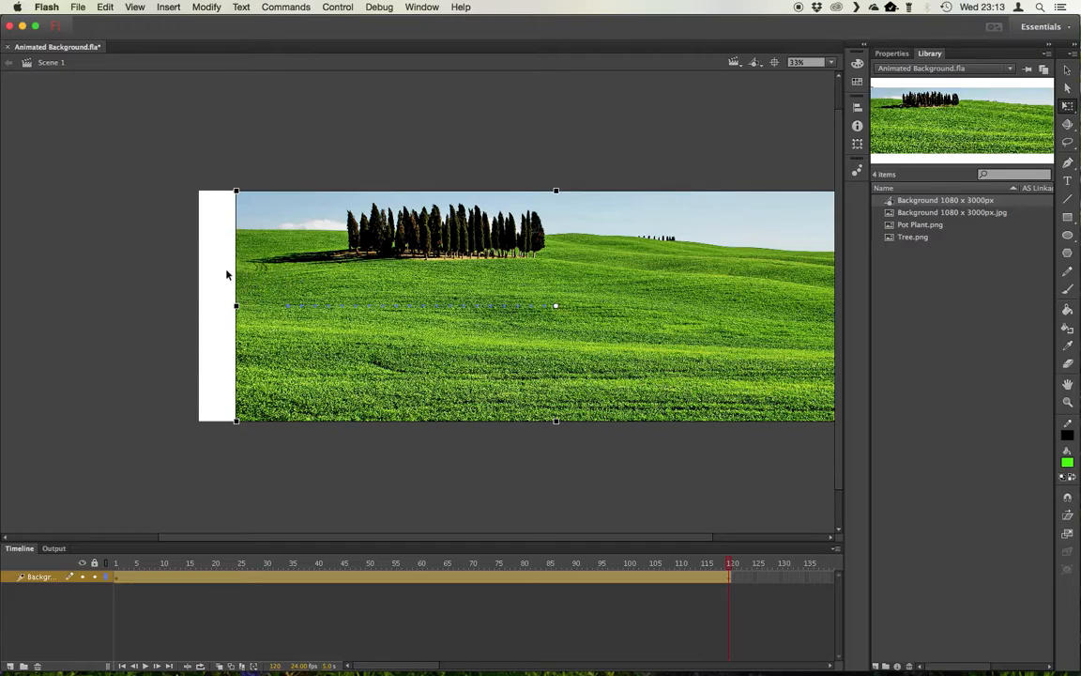
left_click_drag(271, 272, 233, 271)
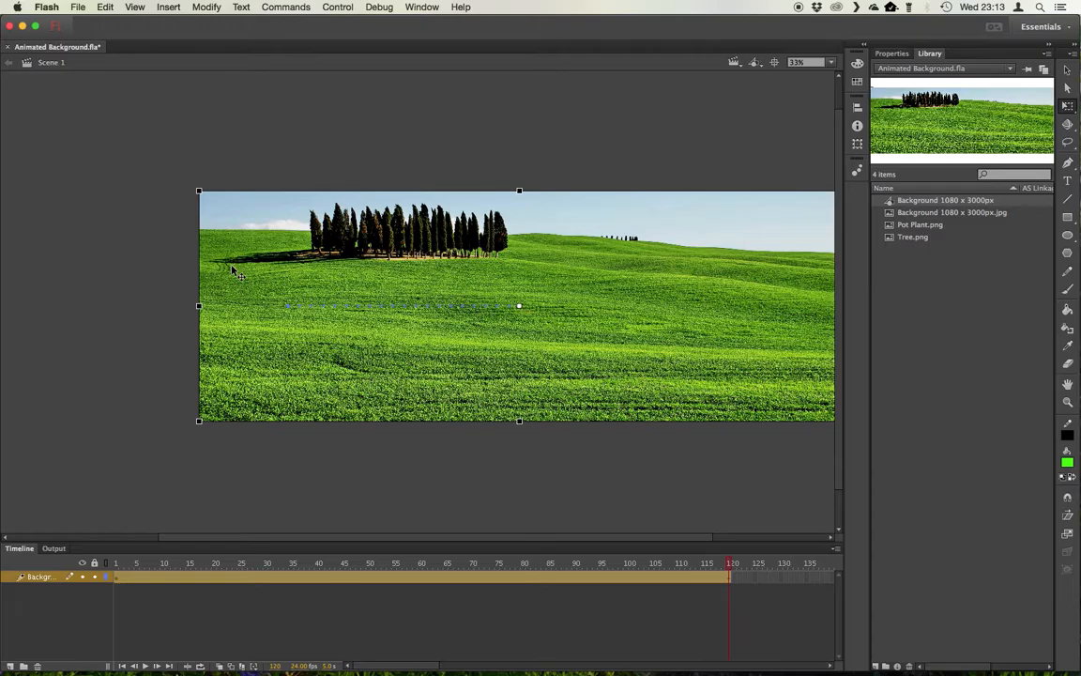
- Play back the background animation in the timeline and return the playhead to frame 1
left_click(146, 666)
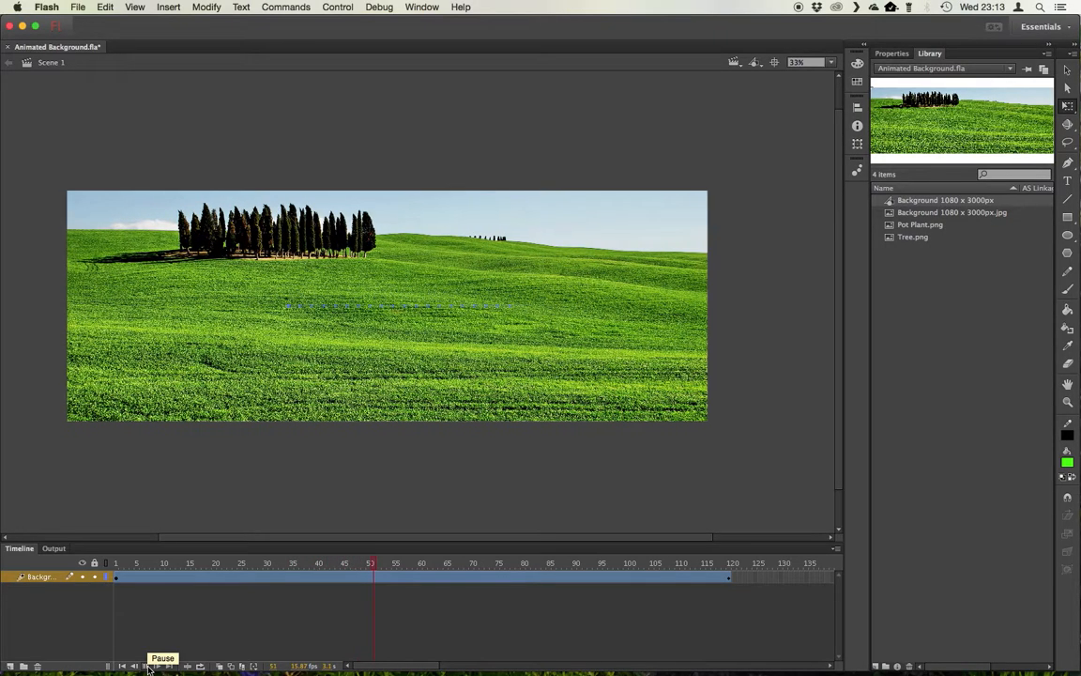
left_click(146, 666)
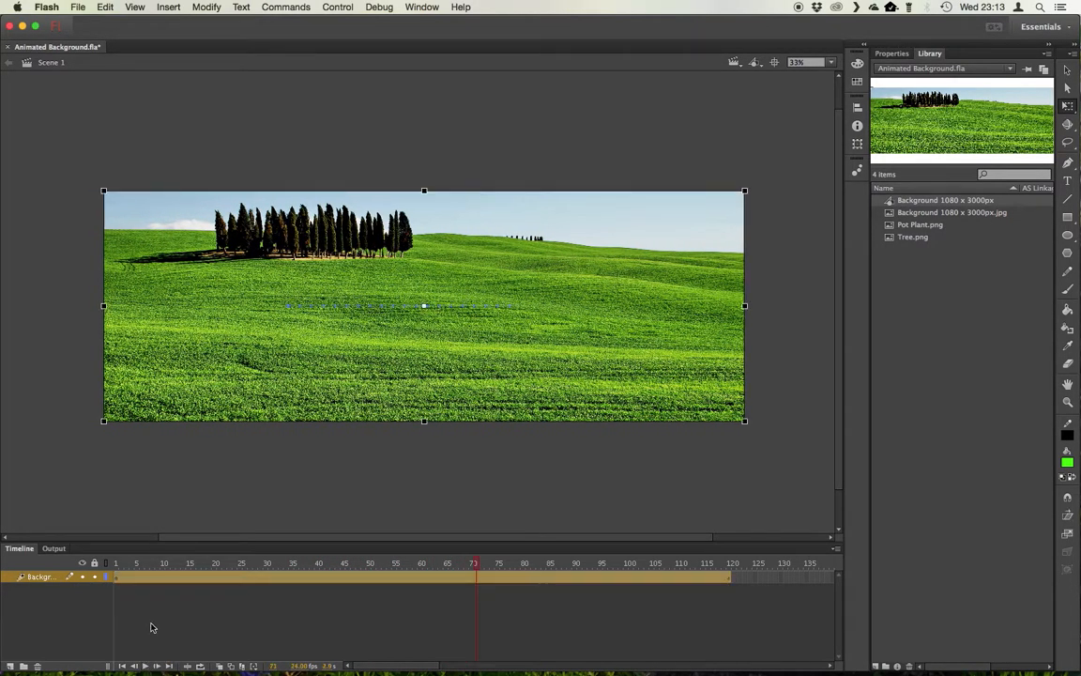
left_click(122, 564)
left_click(113, 564)
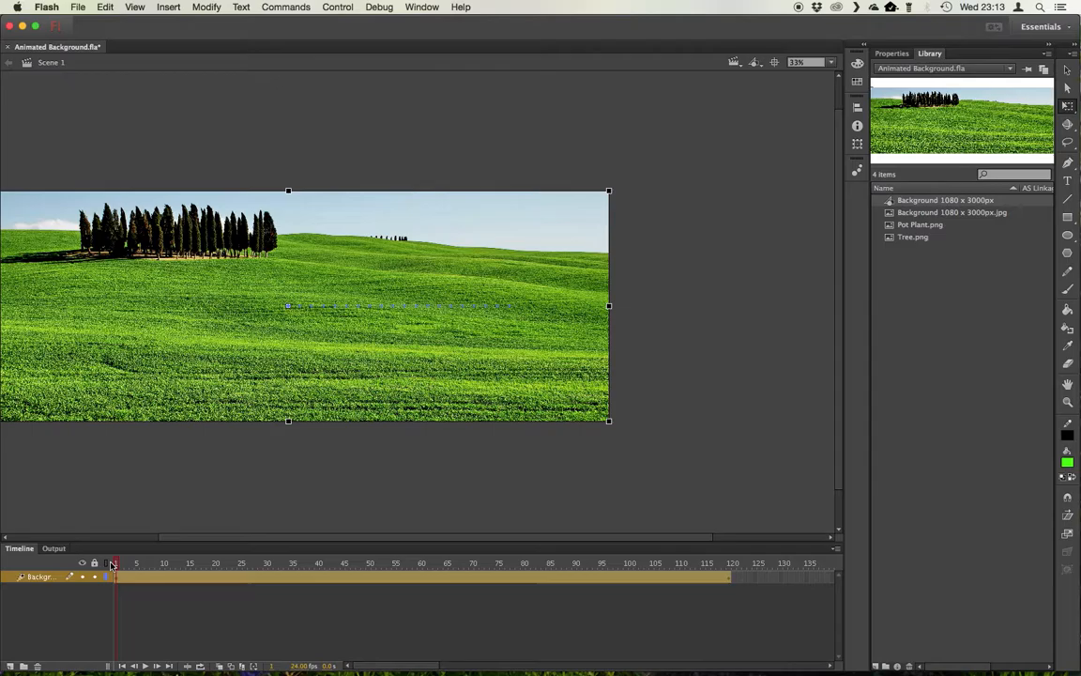
- Add a new layer above Background and name it Tree
left_click(10, 667)
double_click(46, 579)
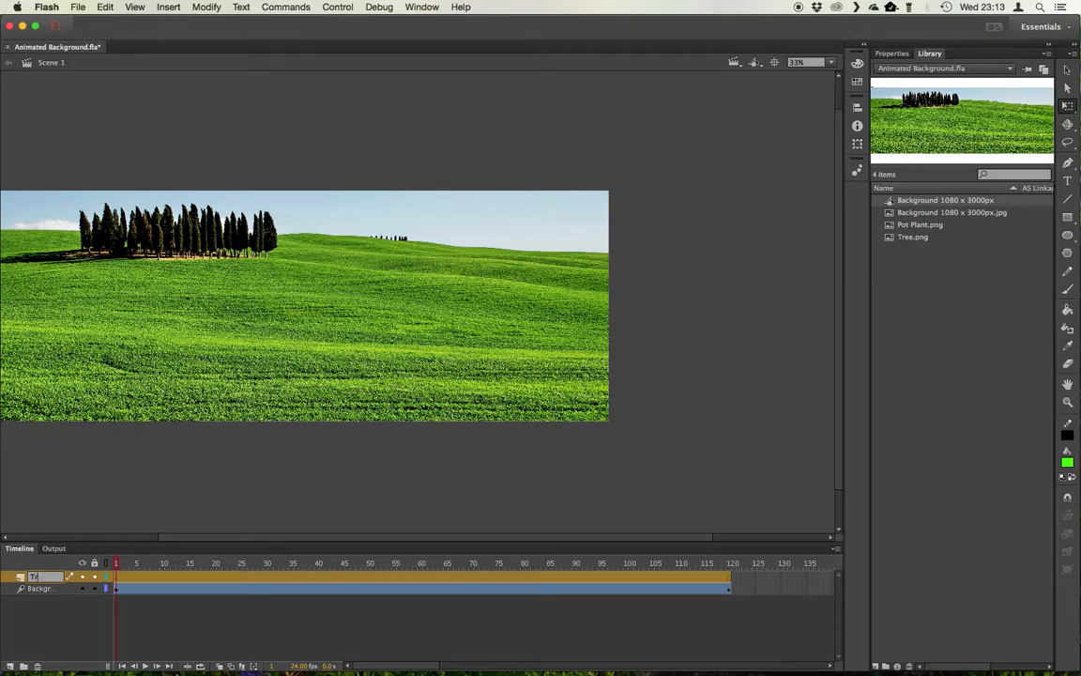
key("Return")
- Place Tree.png on the first frame of the Tree layer and position it over the left part of the stage, within the field
left_click(117, 578)
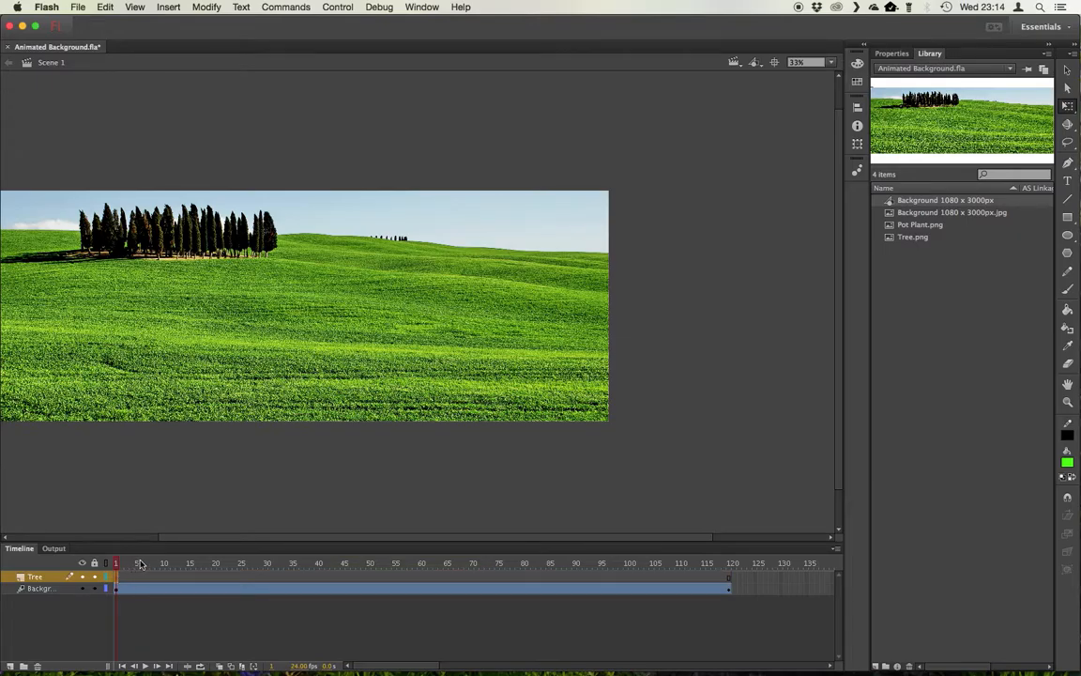
left_click(894, 240)
left_click_drag(895, 241, 345, 332)
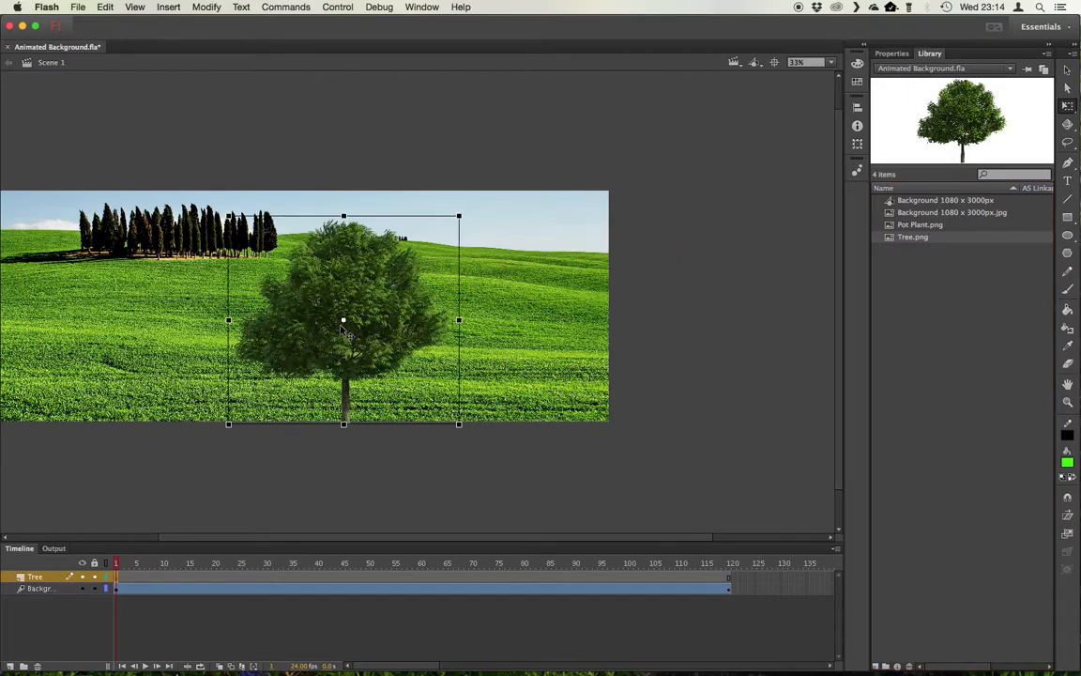
left_click_drag(337, 388, 308, 375)
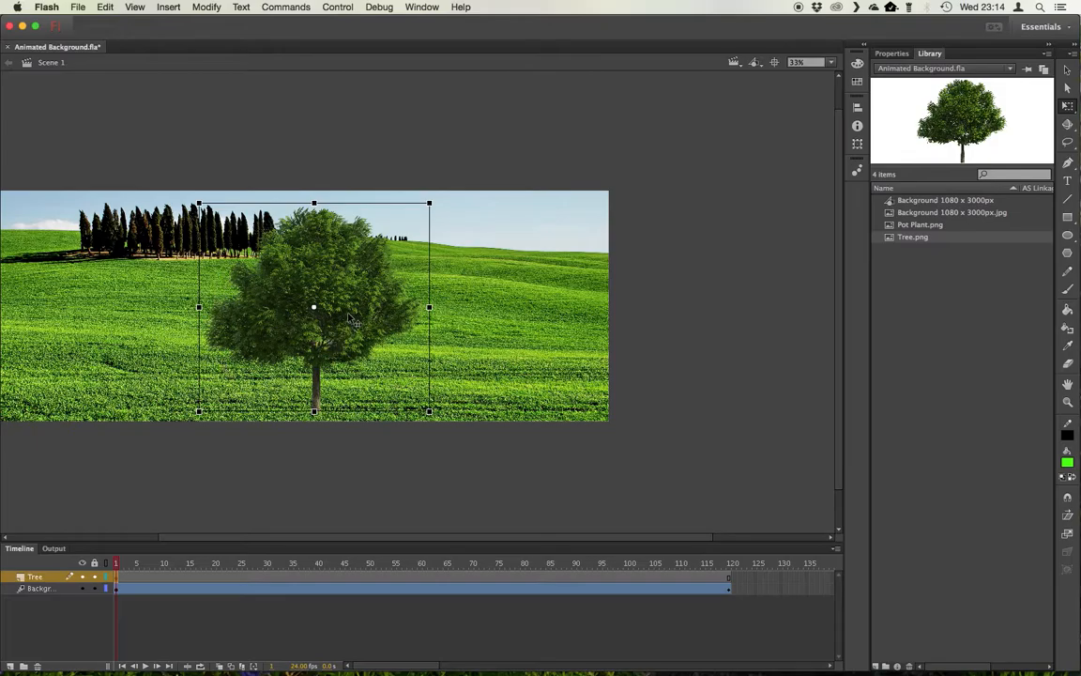
left_click_drag(314, 237, 312, 264)
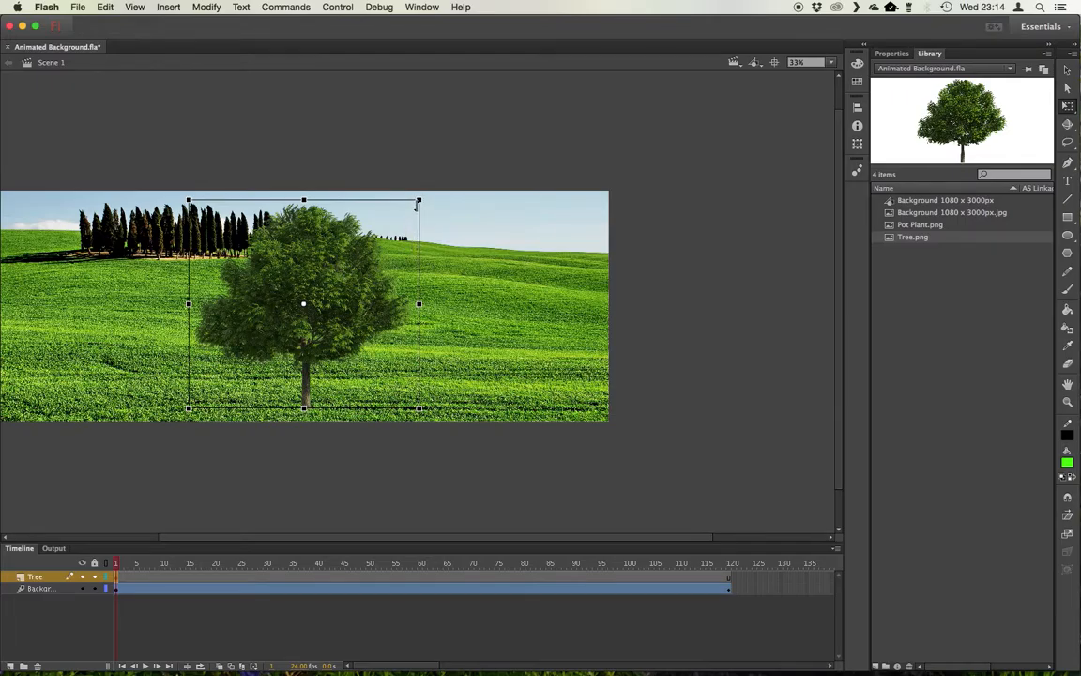
- Scale the tree down slightly and move it left so it overlaps the row of cypresses
mouse_move(419, 200)
left_mouse_down()
mouse_move(405, 213)
mouse_move(523, 105)
mouse_move(413, 201)
left_mouse_up()
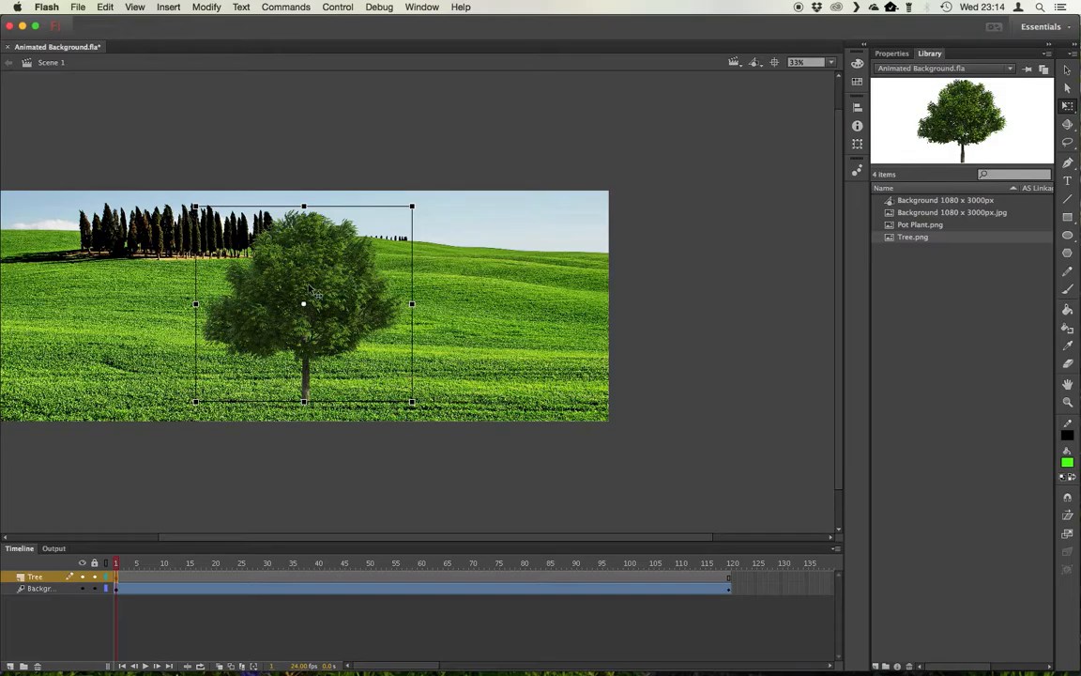
left_click_drag(325, 274, 273, 280)
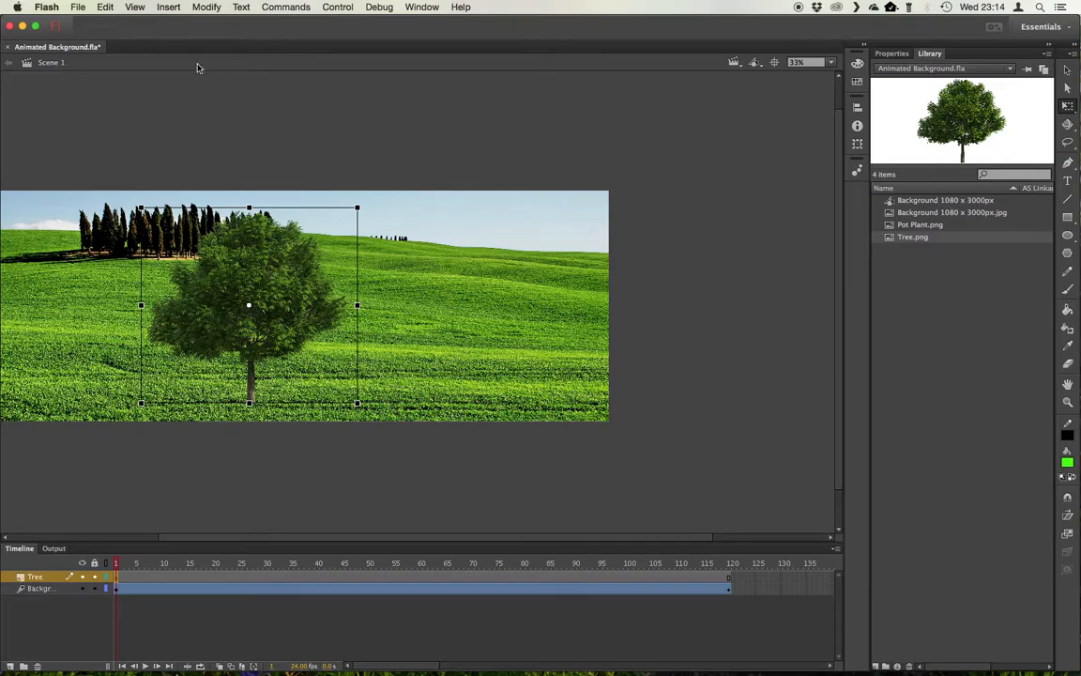
- Convert the tree to a graphic symbol named Tree and create a motion tween on it
left_click(201, 5)
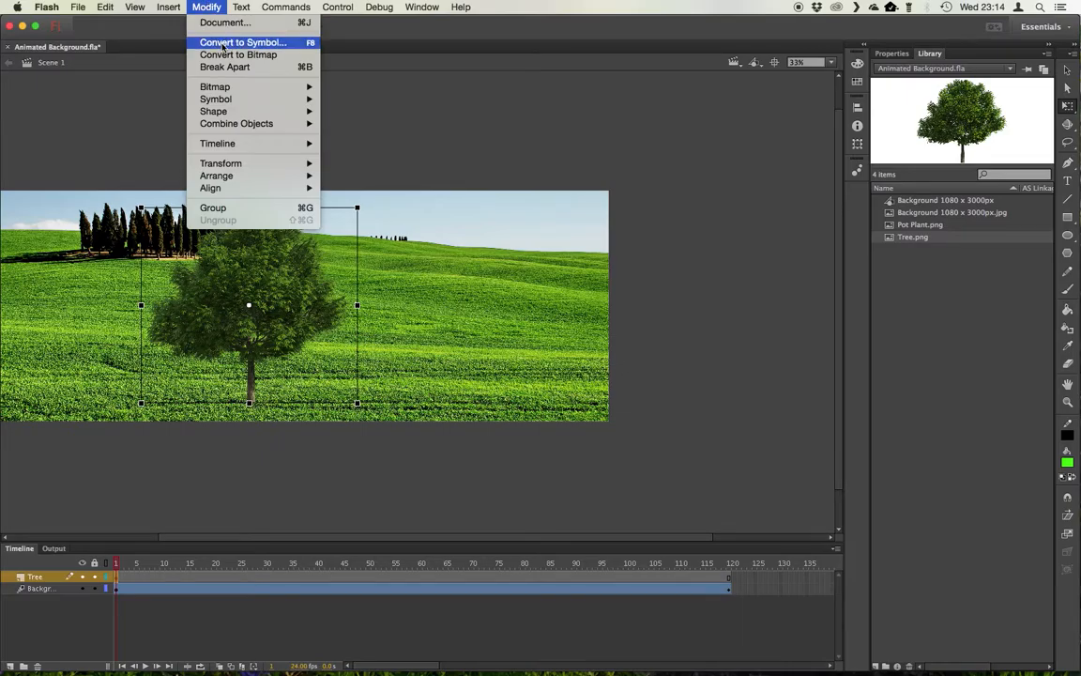
left_click(222, 42)
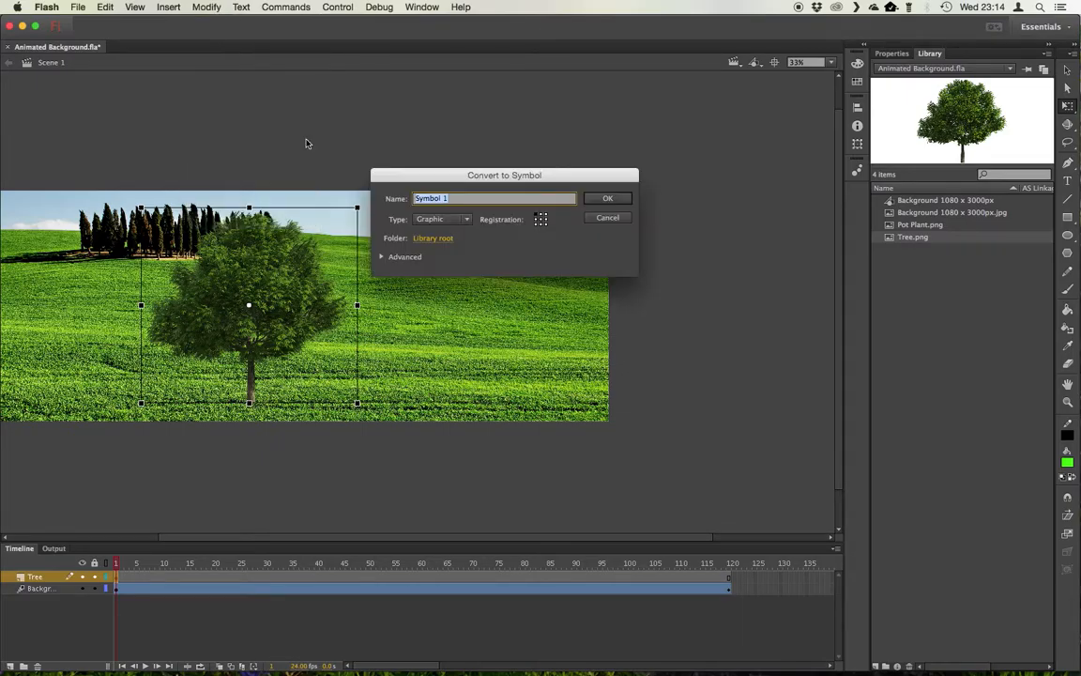
left_click(447, 224)
left_click(447, 259)
left_click(457, 198)
left_click_drag(457, 199, 420, 198)
type("Tree")
key("Return")
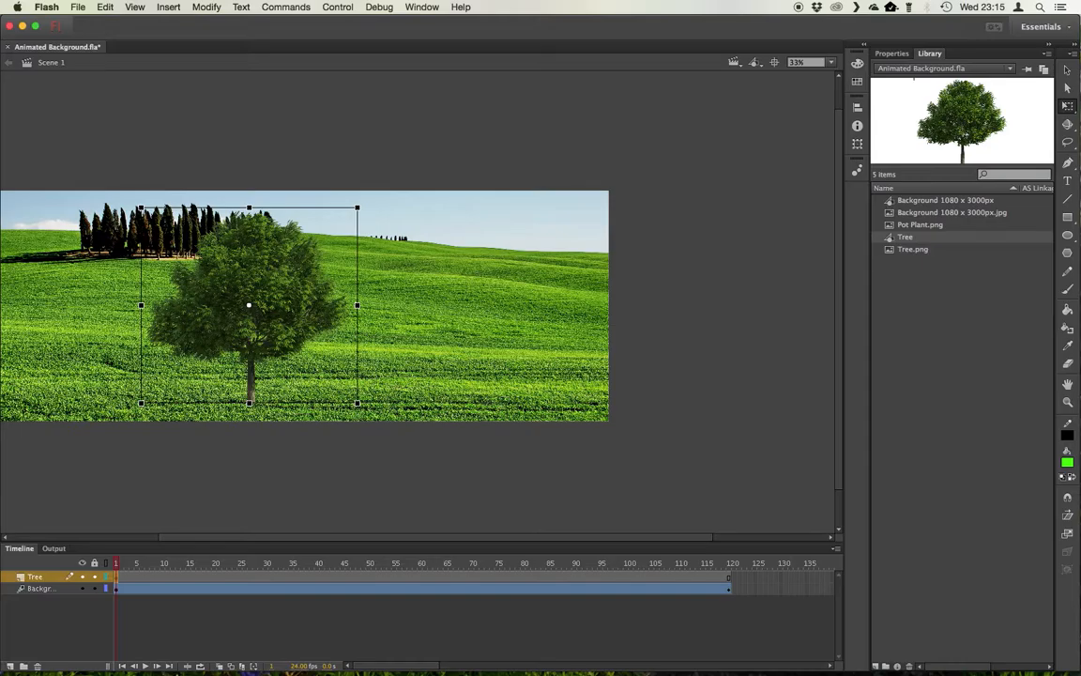
right_click(255, 268)
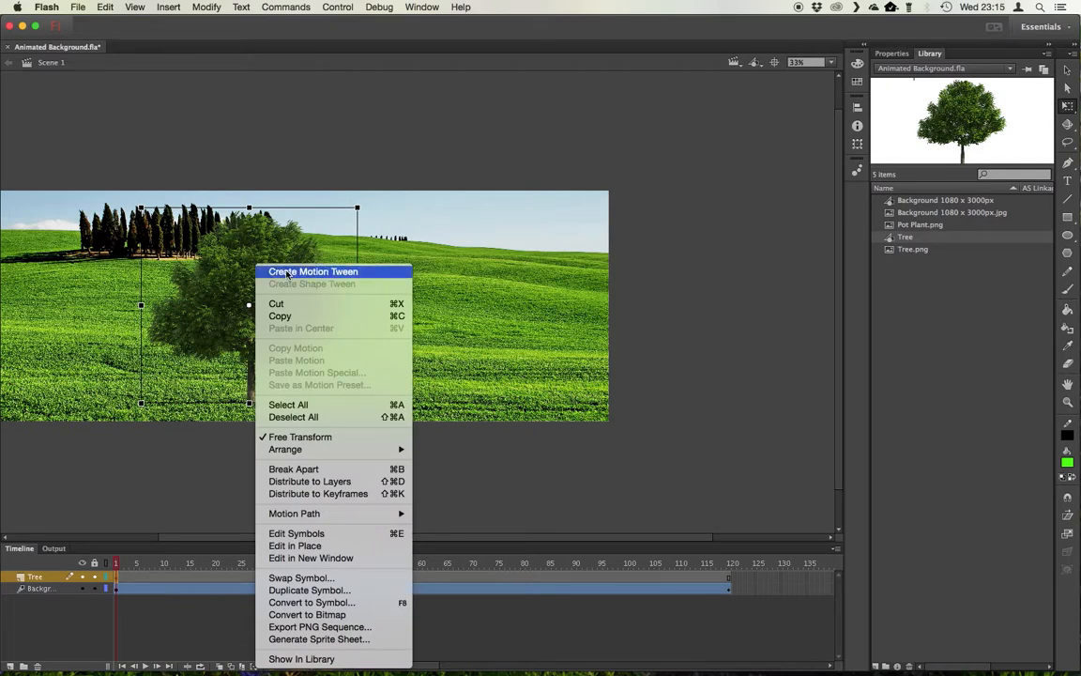
left_click(287, 273)
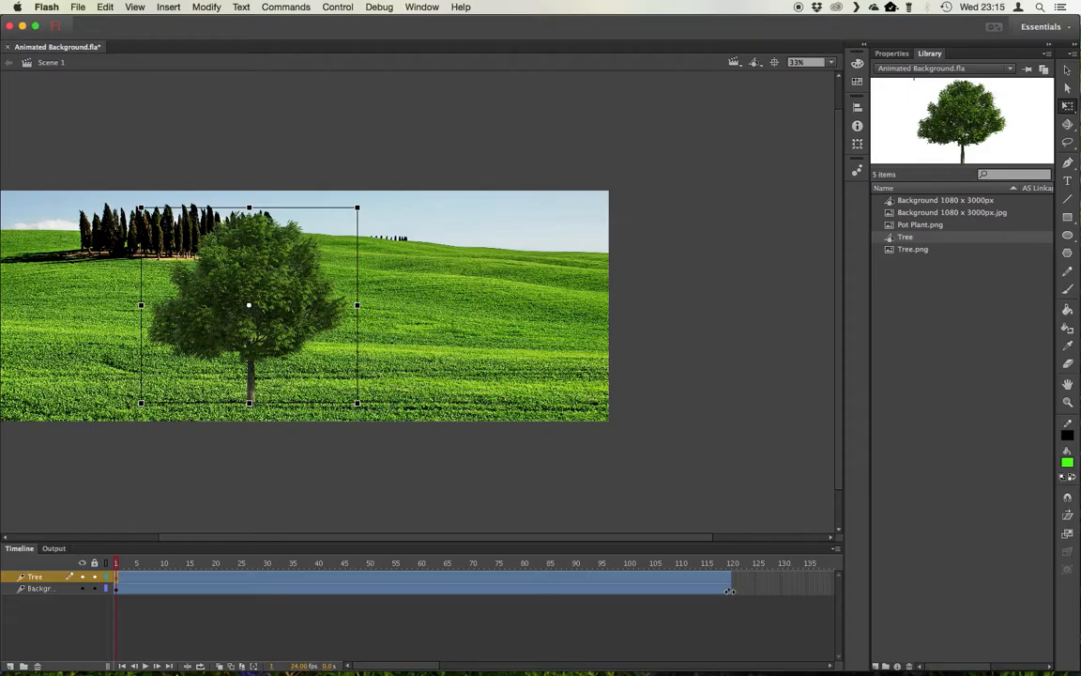
- Shorten the Tree layer's tween span to about frame 52 and extend it back to frame 120
left_click_drag(730, 576, 384, 567)
left_click(387, 575)
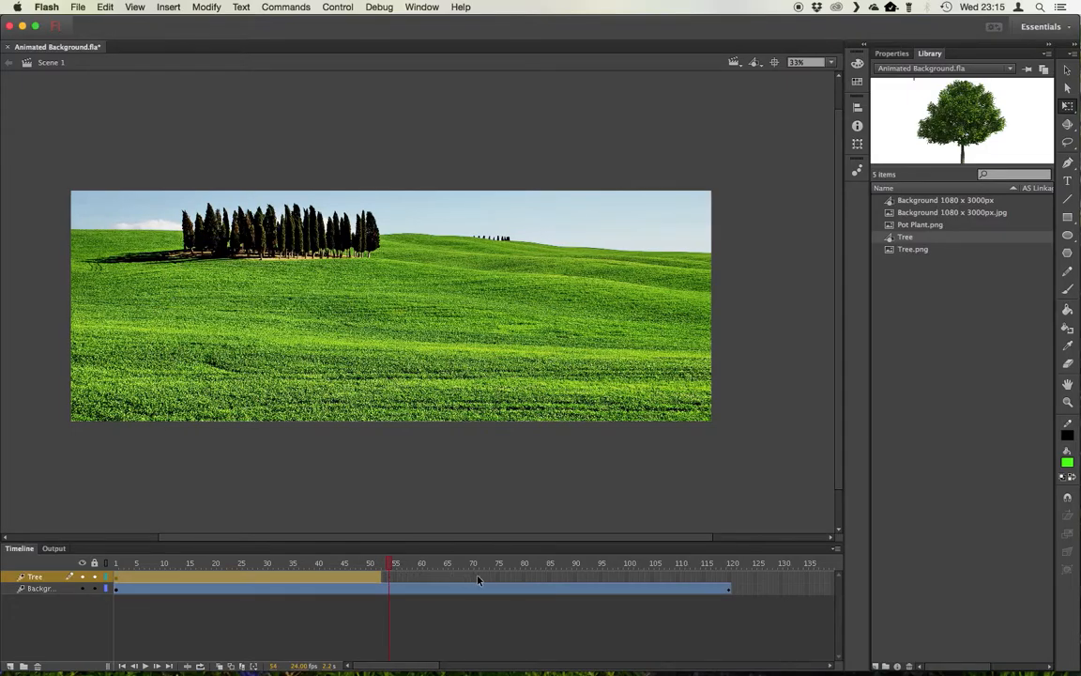
left_click(381, 581)
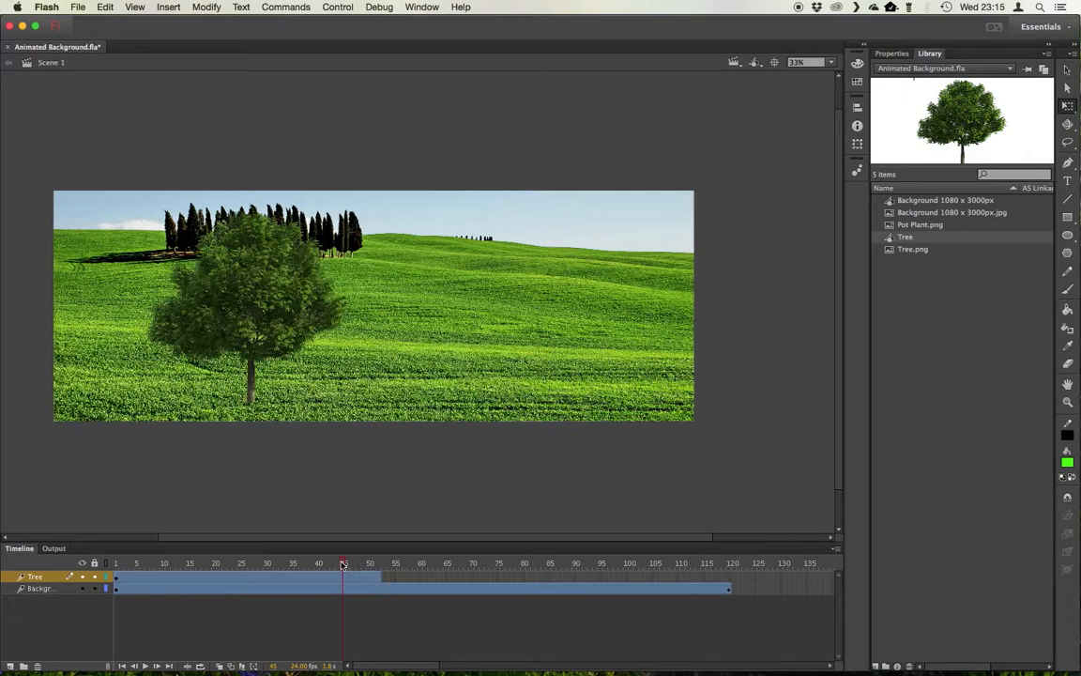
left_click_drag(382, 577, 729, 585)
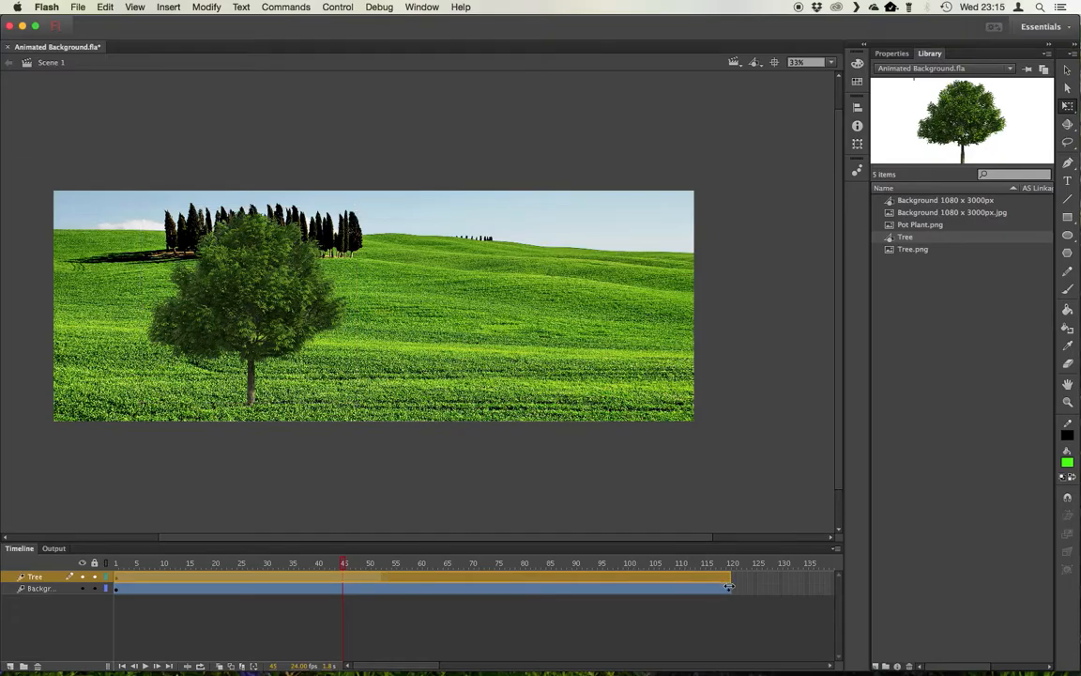
- Insert a keyframe for all properties at frame 120 of the Tree layer, move the tree right across the field, and play the animation
left_click(729, 580)
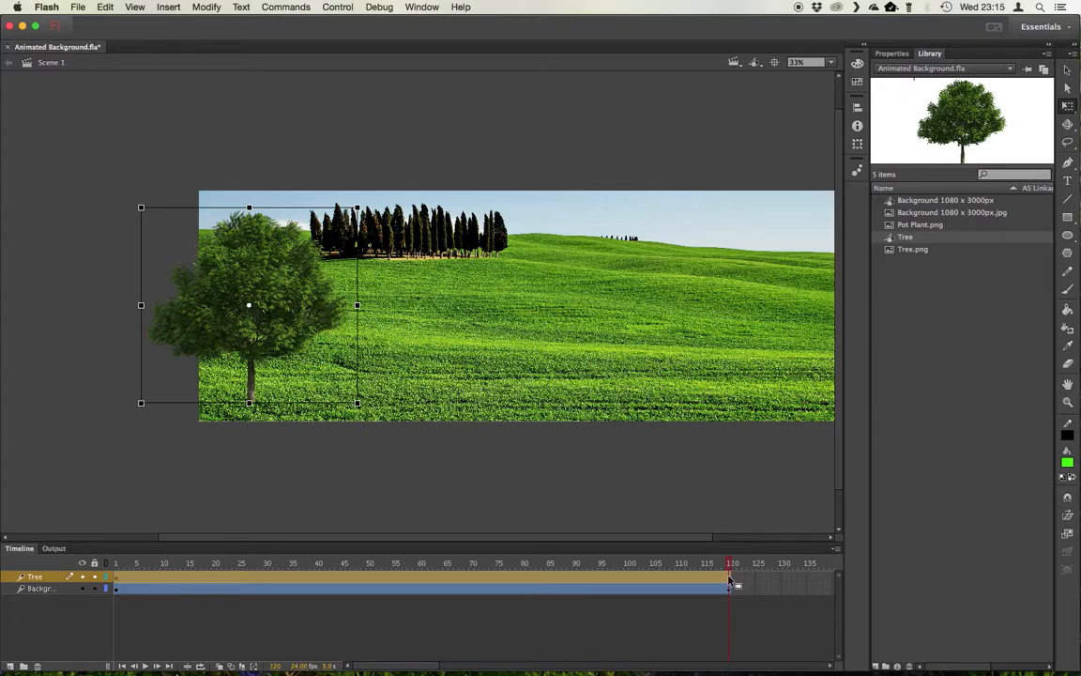
right_click(730, 580)
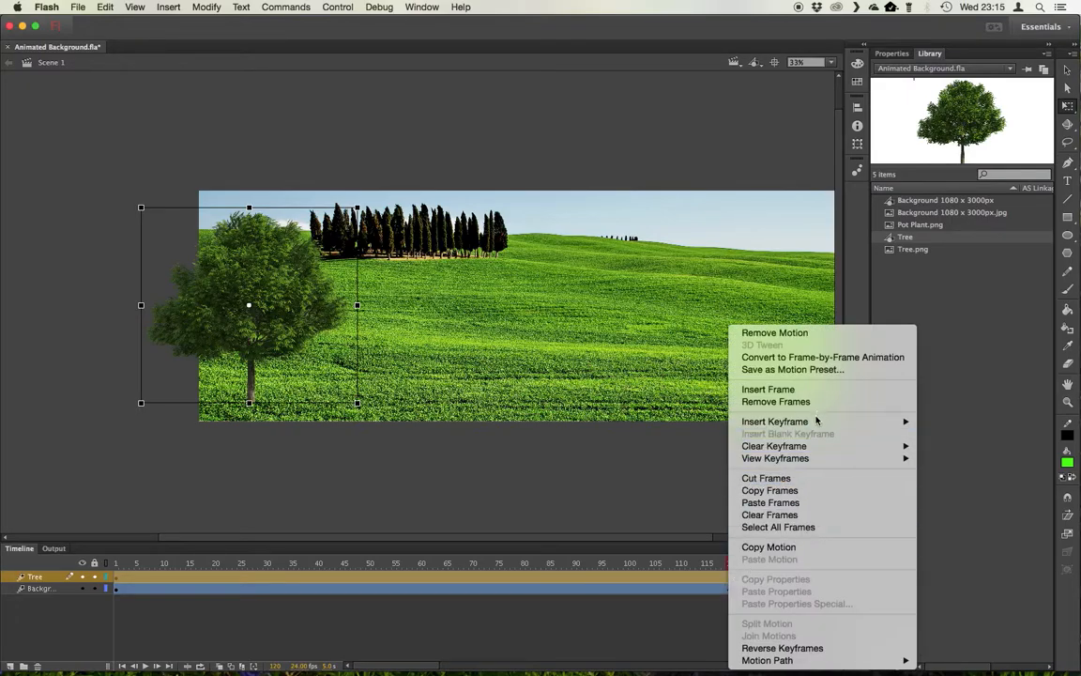
mouse_move(816, 421)
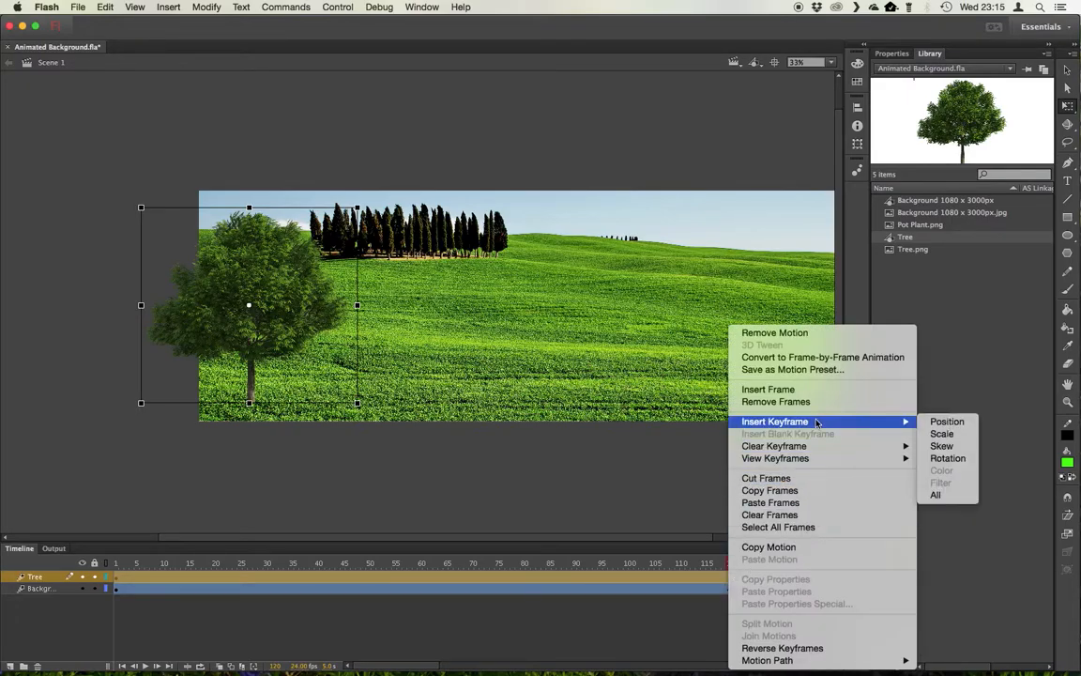
left_click(953, 497)
left_click_drag(213, 283, 591, 280)
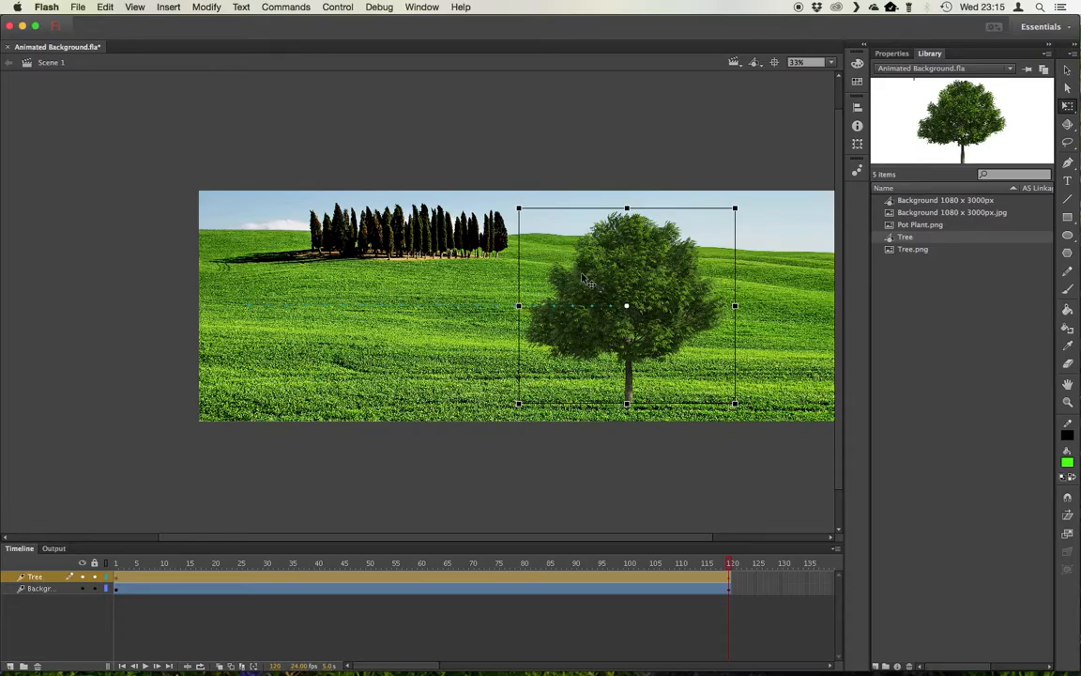
left_click(145, 666)
- Add a new layer above Tree and name it Pot Plant
left_click(11, 666)
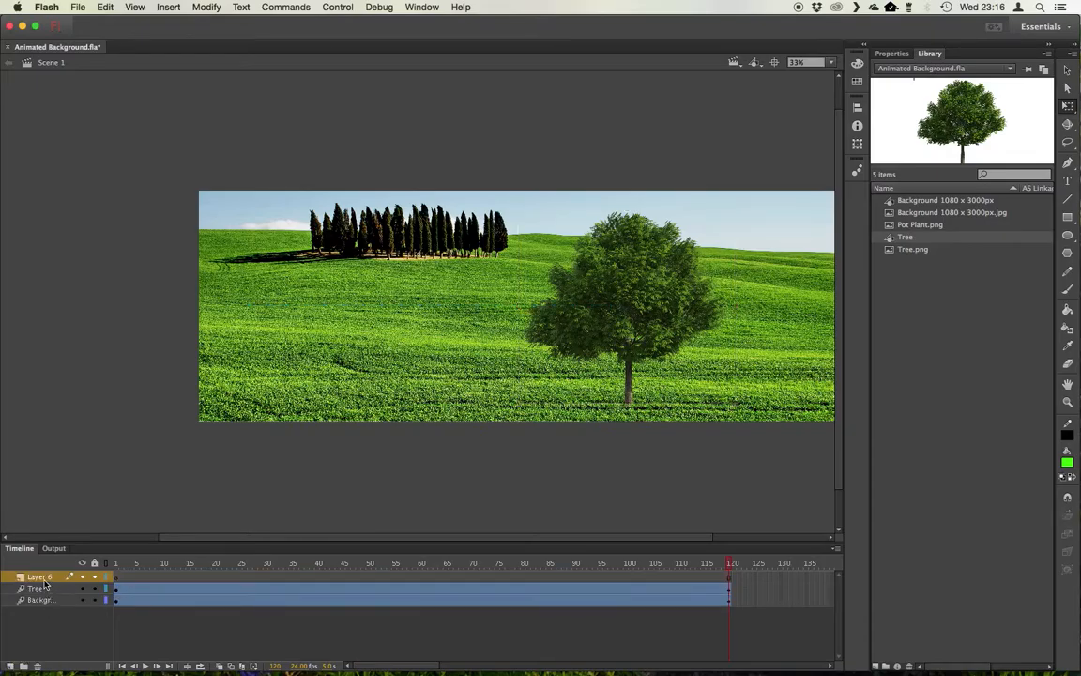
double_click(42, 577)
type("Pot Plant")
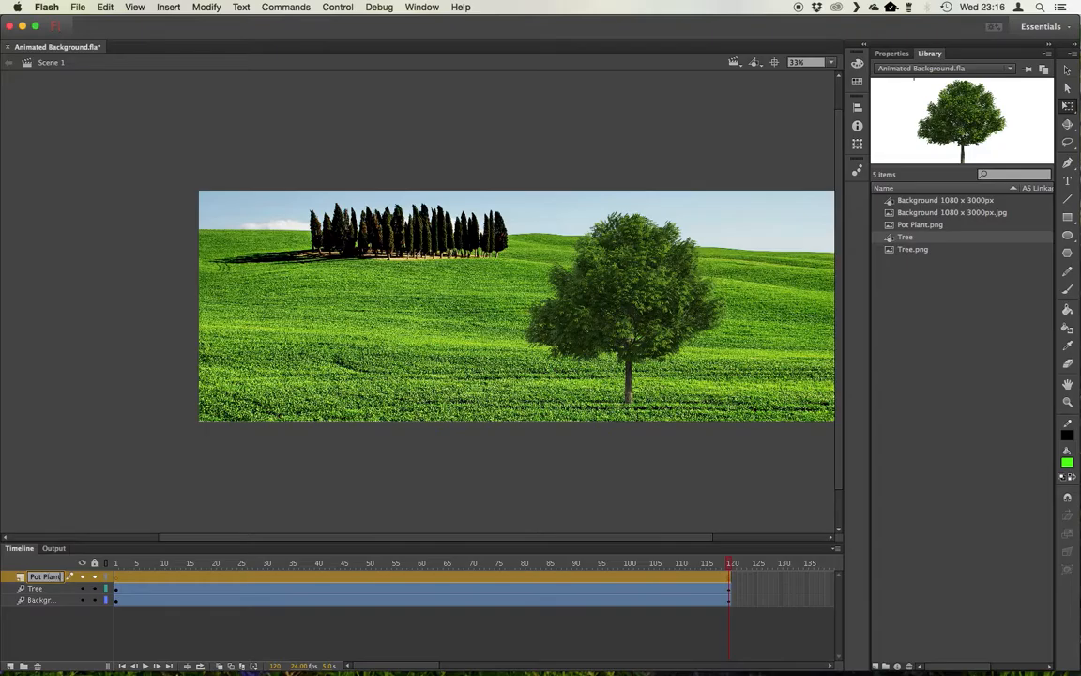
key("Return")
- Place Pot Plant.png from the library at frame 1 of the Pot Plant layer, just right of the tree
left_click(117, 590)
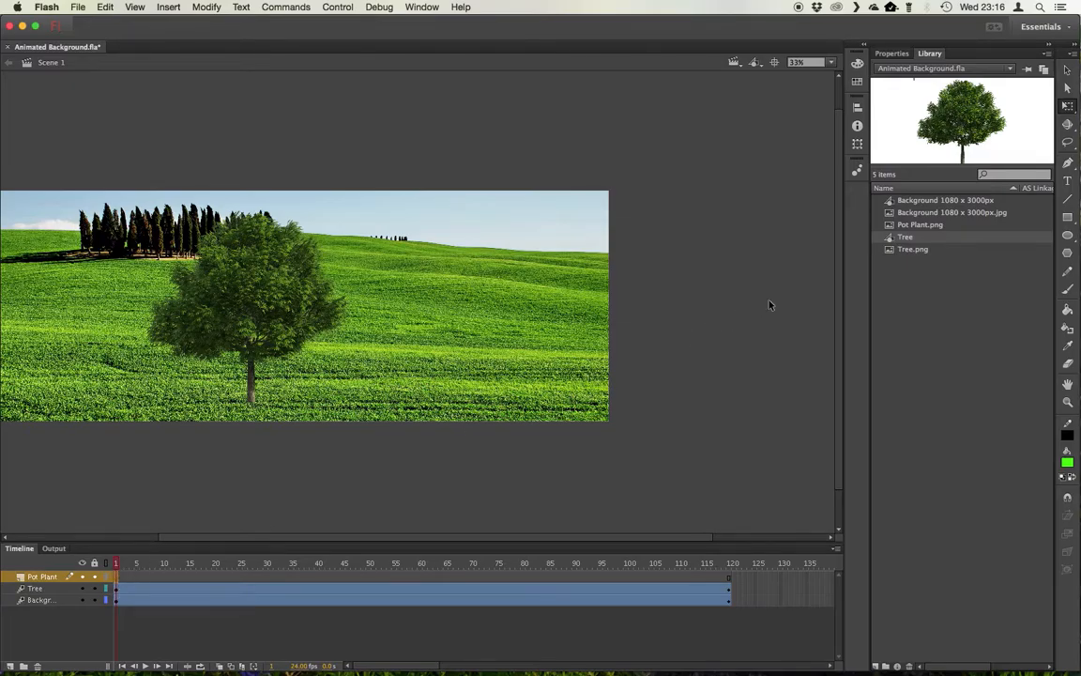
left_click(904, 226)
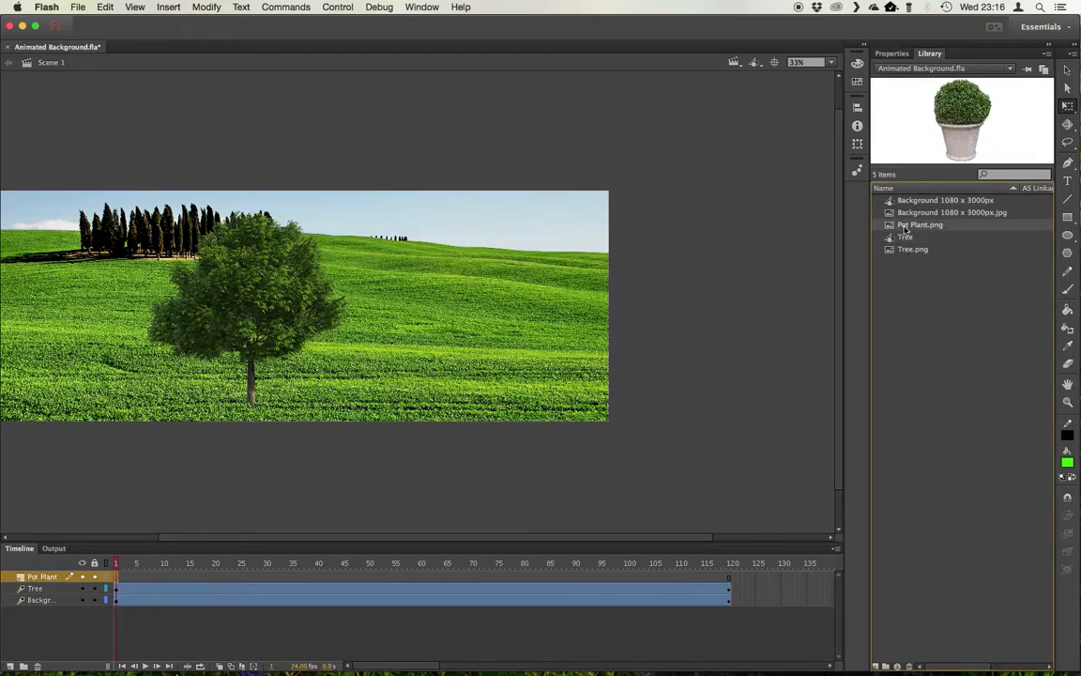
left_click_drag(890, 228, 377, 341)
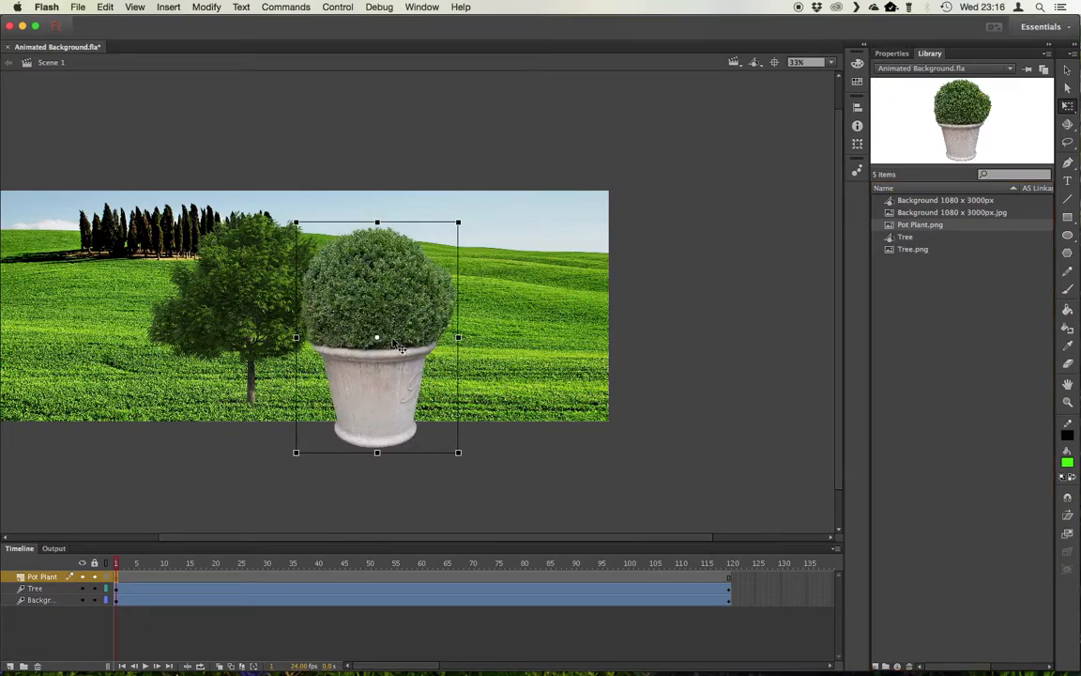
- Convert the pot plant image to a graphic symbol named Pot Plant
left_click(208, 7)
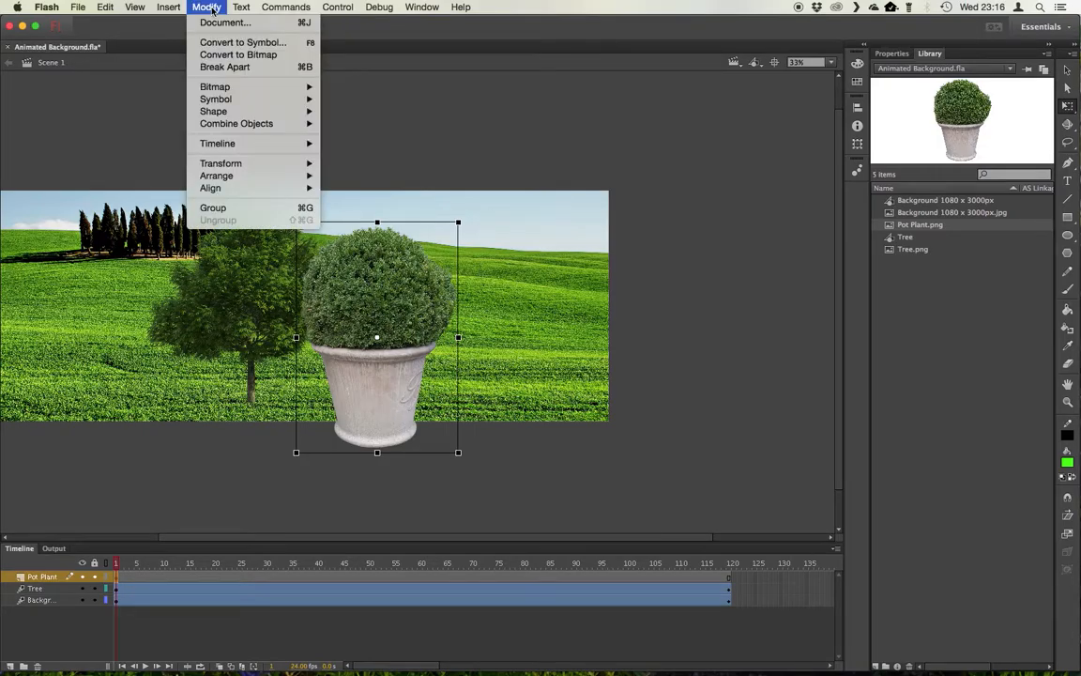
left_click(249, 43)
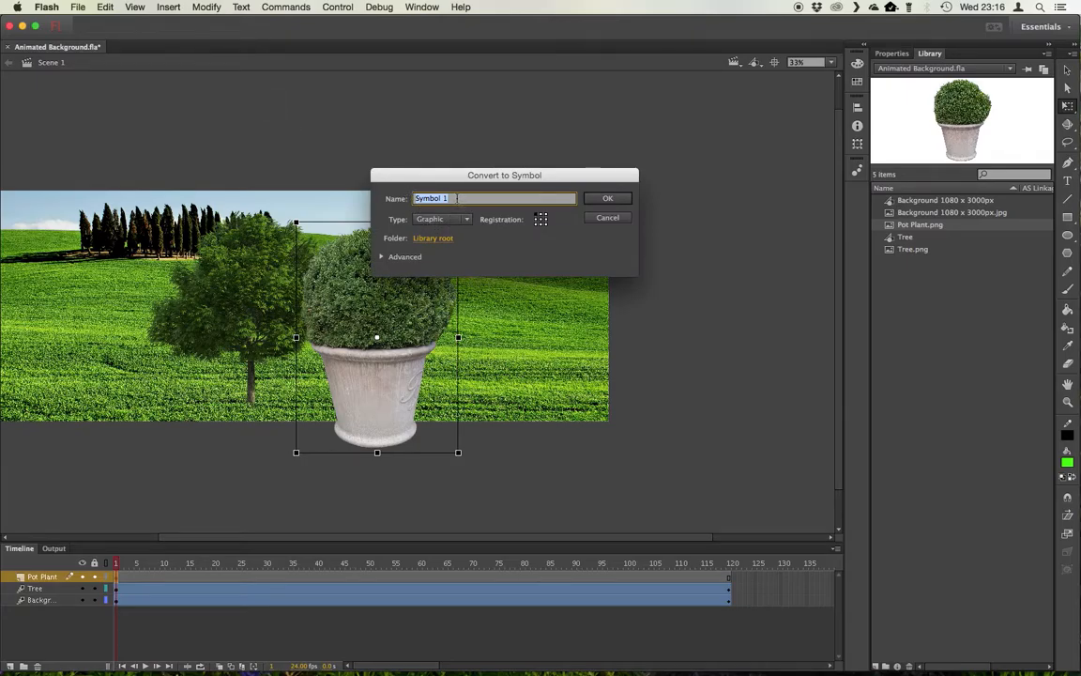
type("Pot Plant")
key("Return")
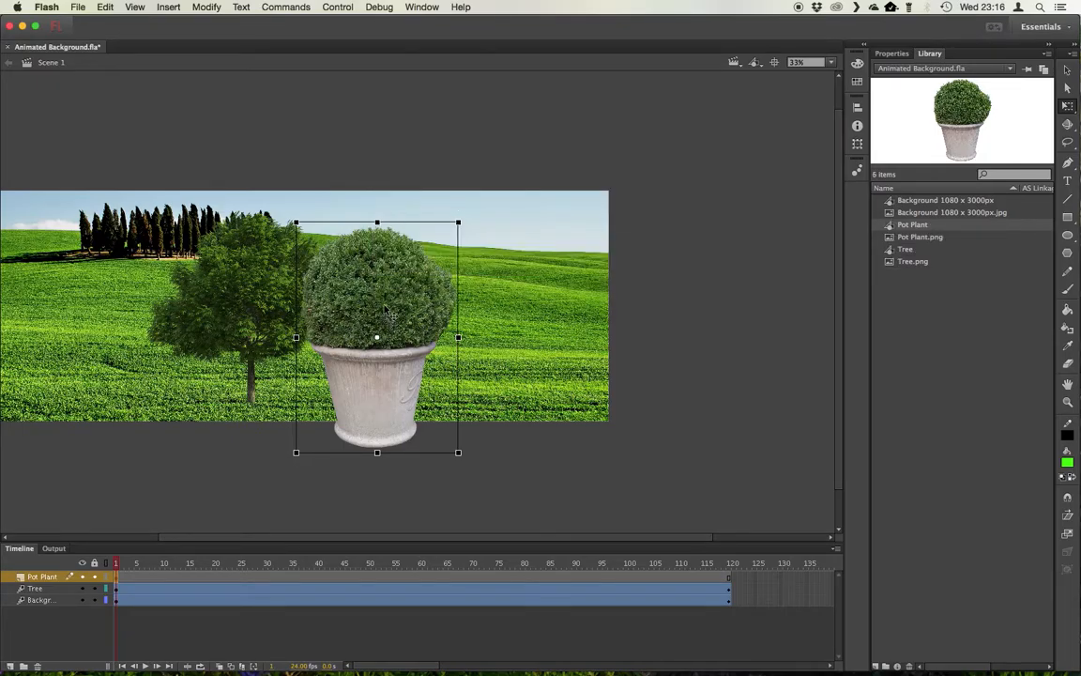
- Scale the pot plant down slightly and position it left of the tree trunk, with its pot extending below the background
left_click_drag(345, 270, 133, 349)
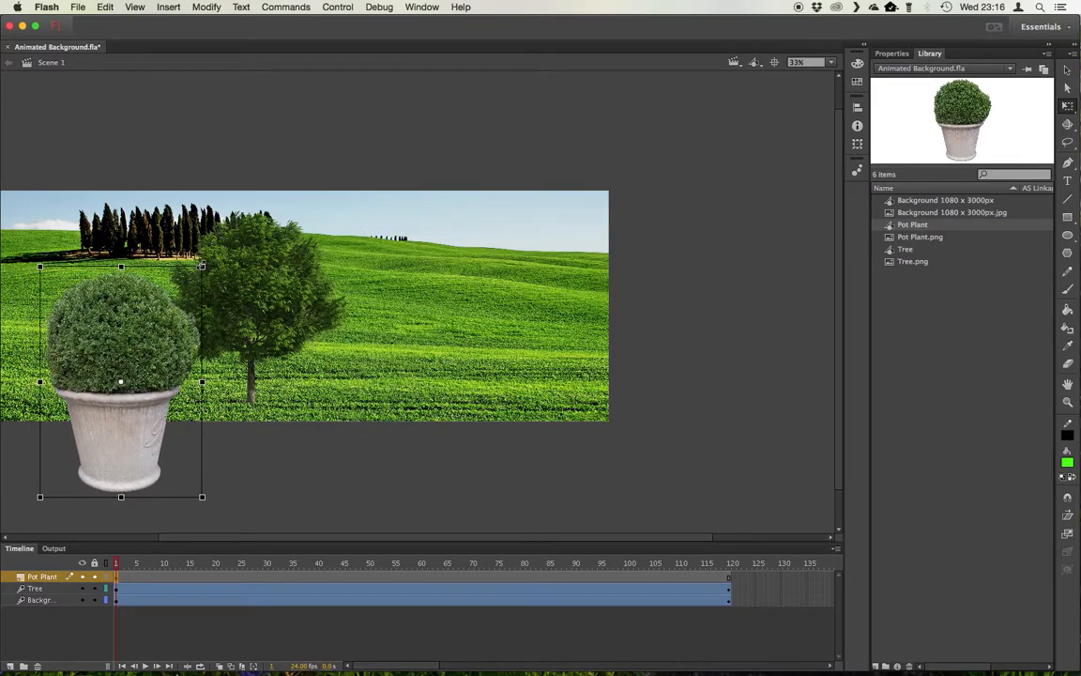
mouse_move(202, 267)
left_mouse_down()
mouse_move(200, 302)
mouse_move(164, 309)
mouse_move(199, 281)
mouse_move(210, 310)
mouse_move(170, 302)
mouse_move(184, 272)
mouse_move(197, 318)
mouse_move(167, 299)
mouse_move(181, 284)
mouse_move(173, 321)
mouse_move(205, 261)
mouse_move(199, 291)
mouse_move(204, 255)
mouse_move(198, 272)
left_mouse_up()
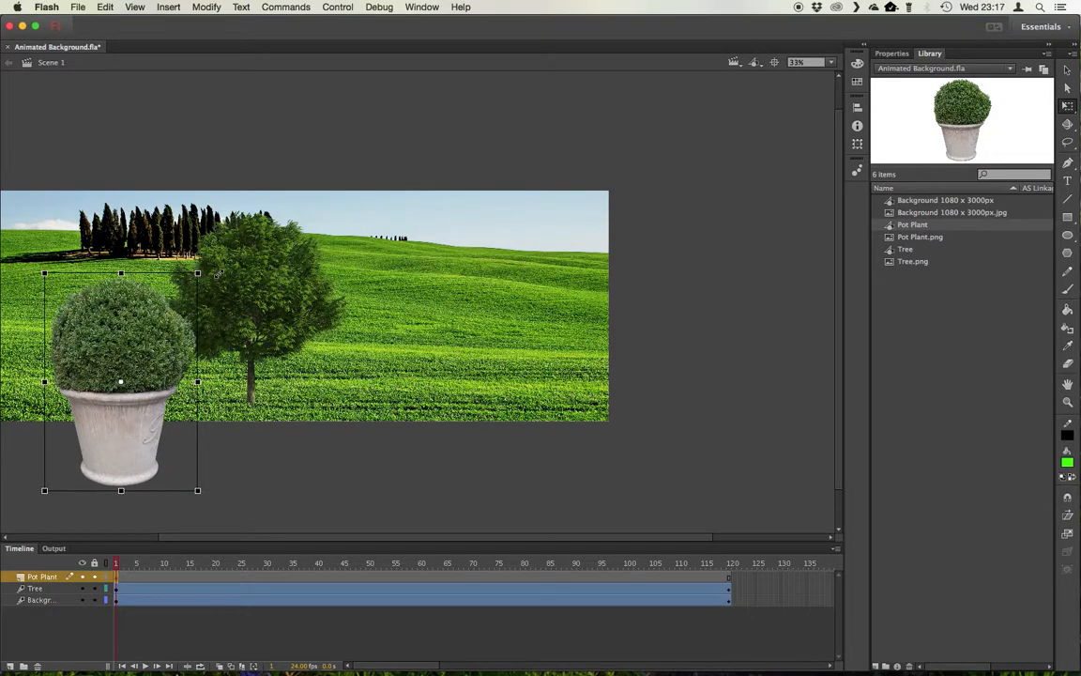
left_click_drag(155, 349, 212, 354)
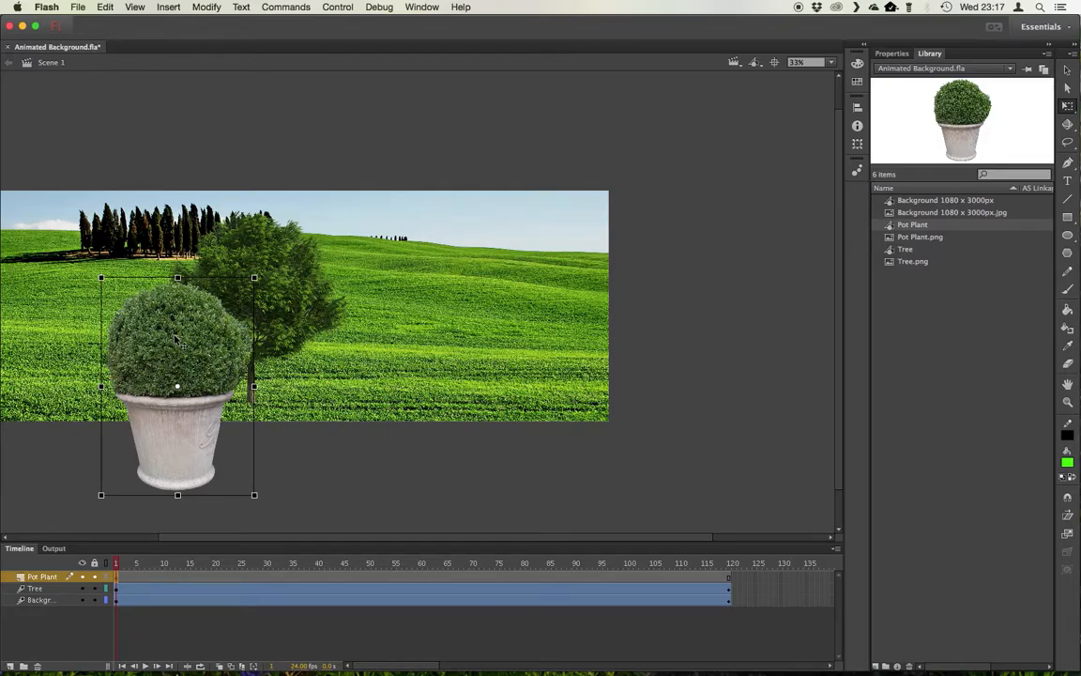
- Motion-tween the pot plant with a keyframe for all properties at frame 120, moving it there to overlap the tree's right side
right_click(174, 267)
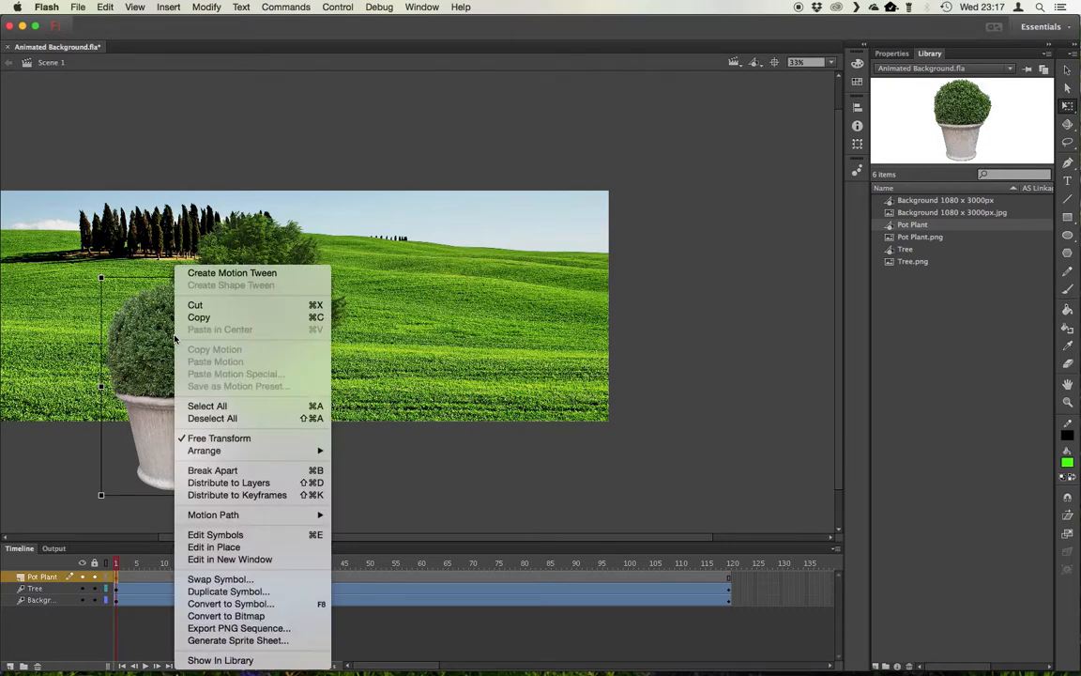
left_click(228, 273)
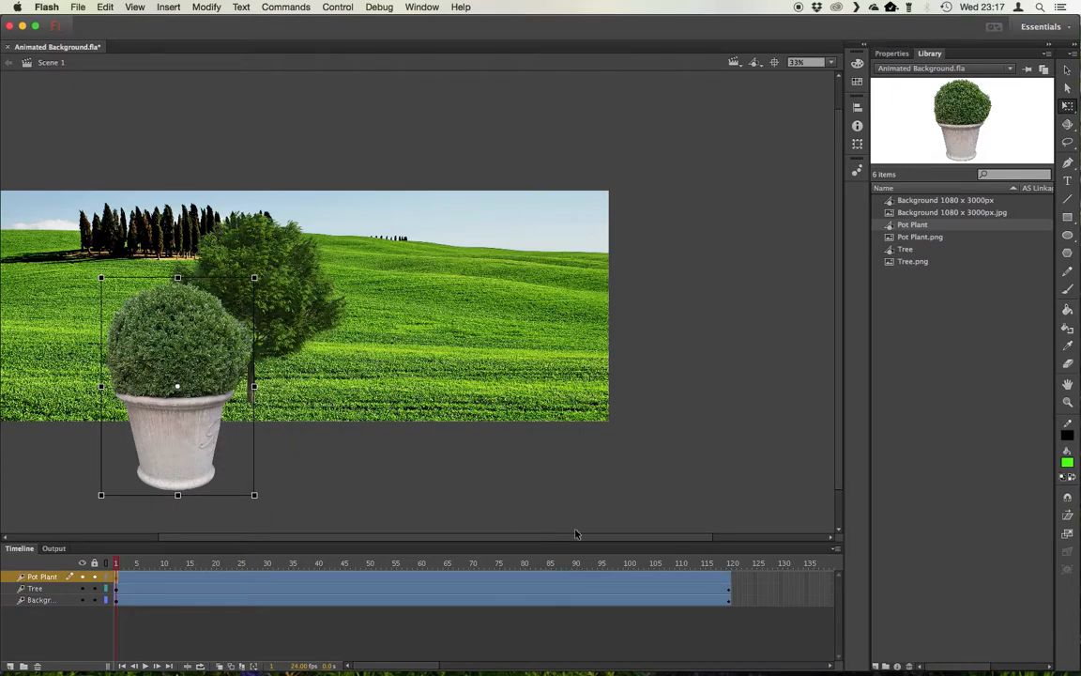
left_click(731, 564)
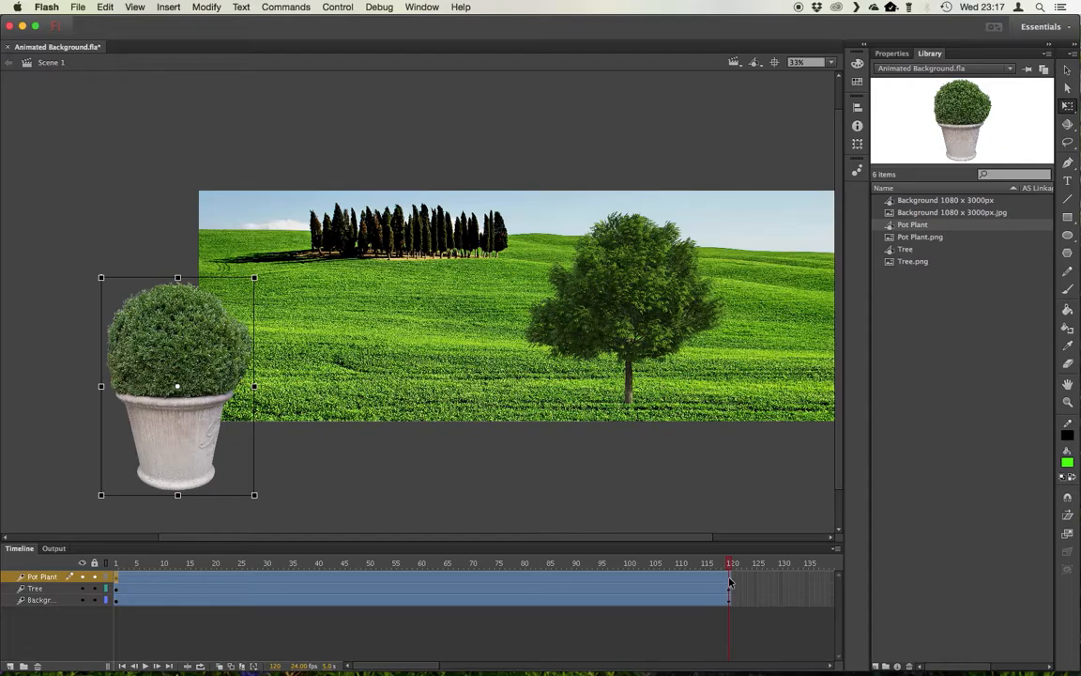
right_click(731, 582)
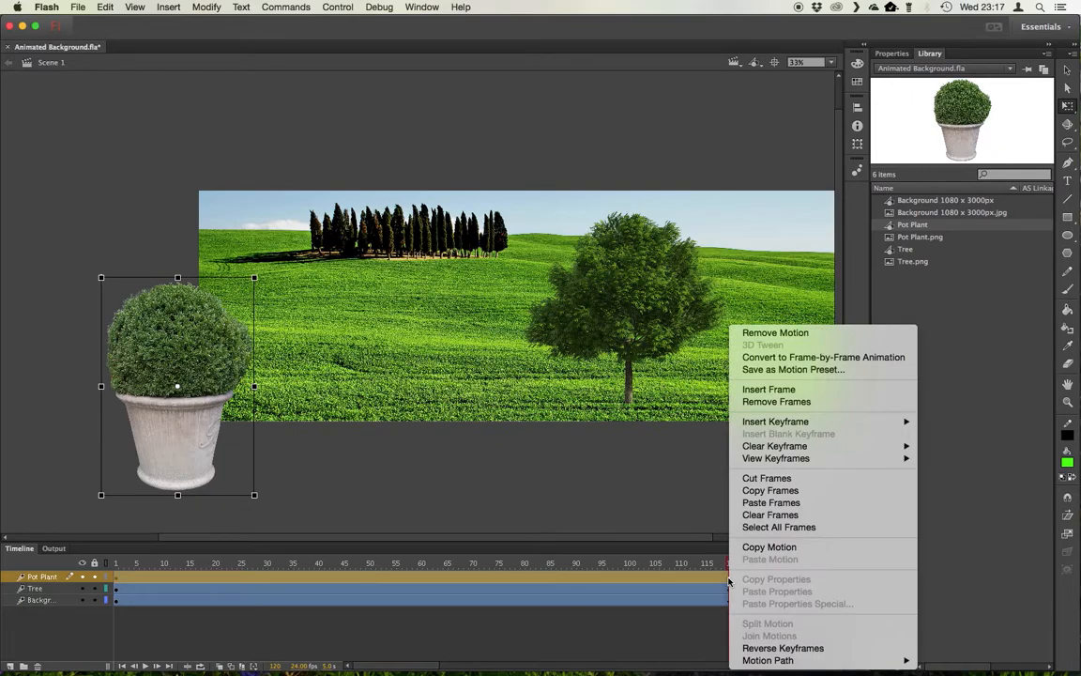
mouse_move(817, 427)
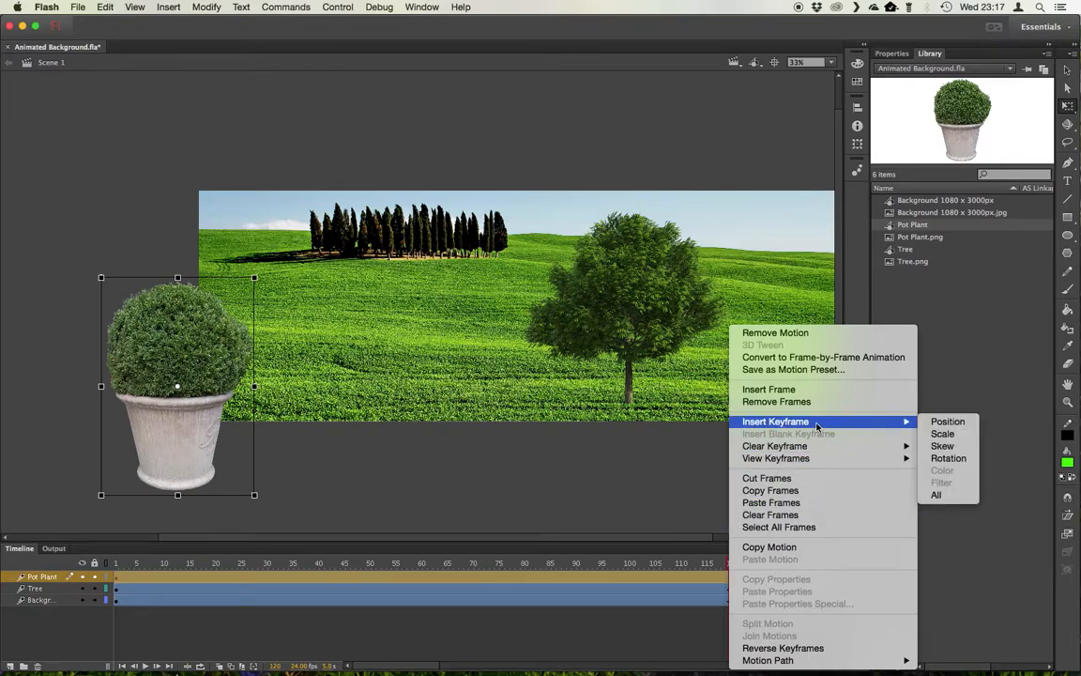
left_click(937, 496)
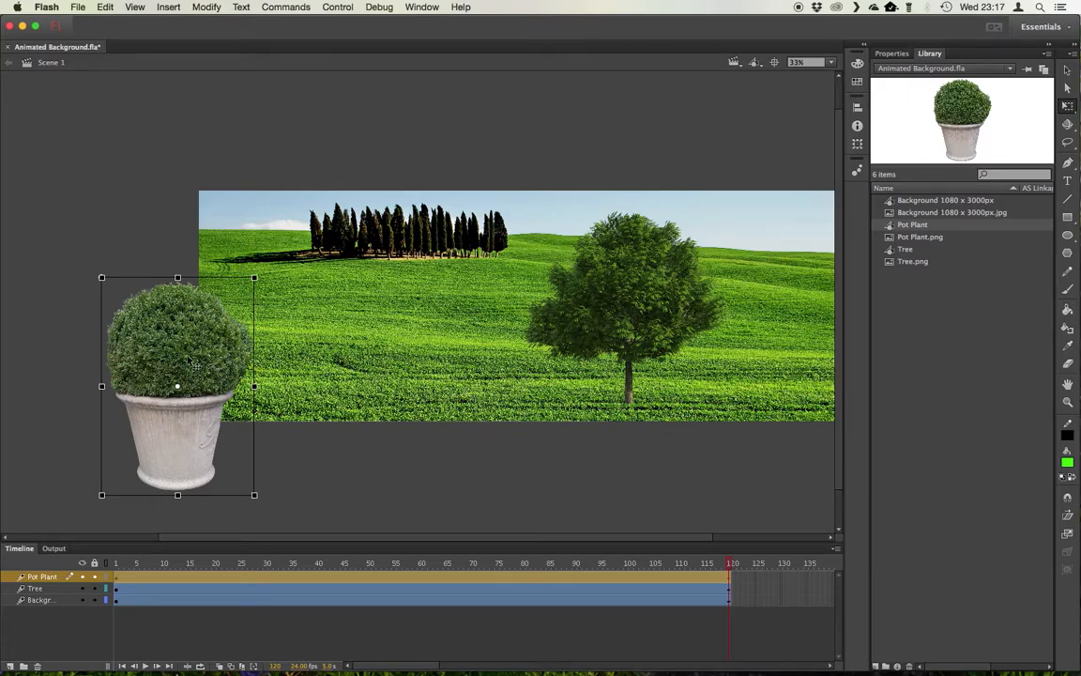
left_click_drag(177, 362, 730, 368)
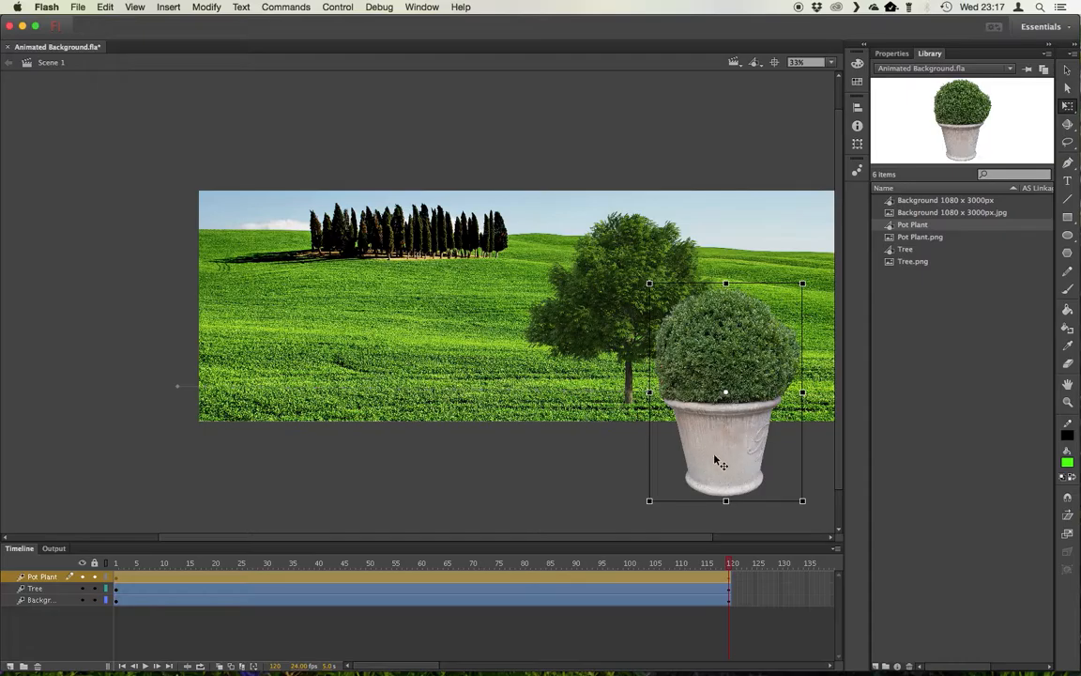
- Widen the pot plant's travel by moving it farther right at frame 120 and farther left at frame 1, playing the animation to check
left_click(146, 667)
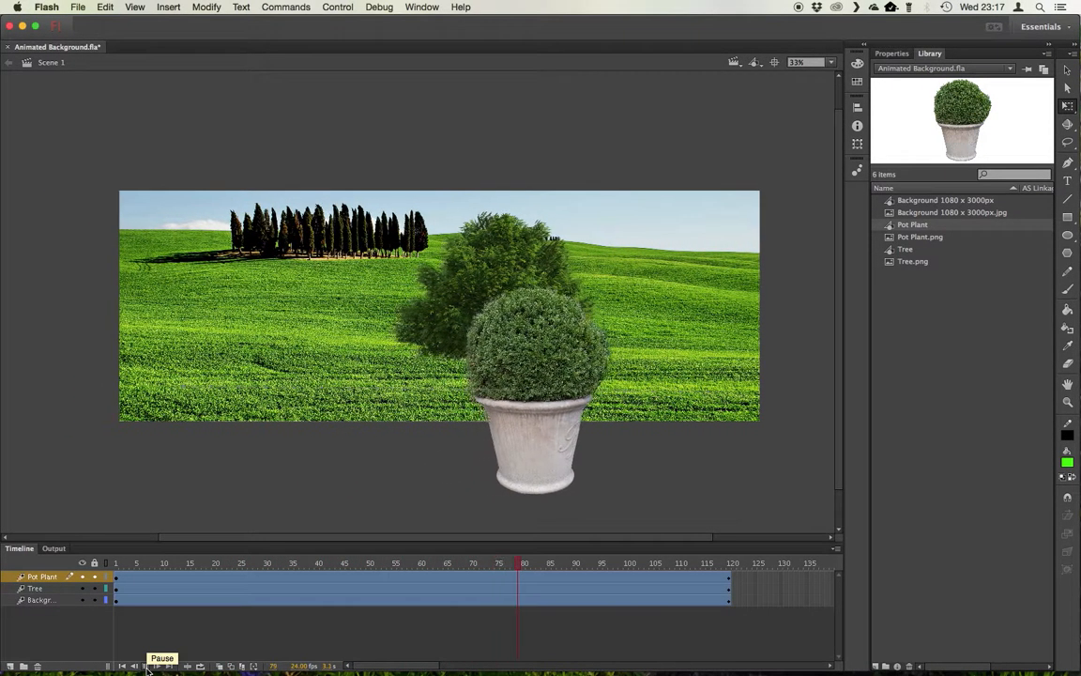
left_click(742, 369)
left_click_drag(739, 364, 741, 366)
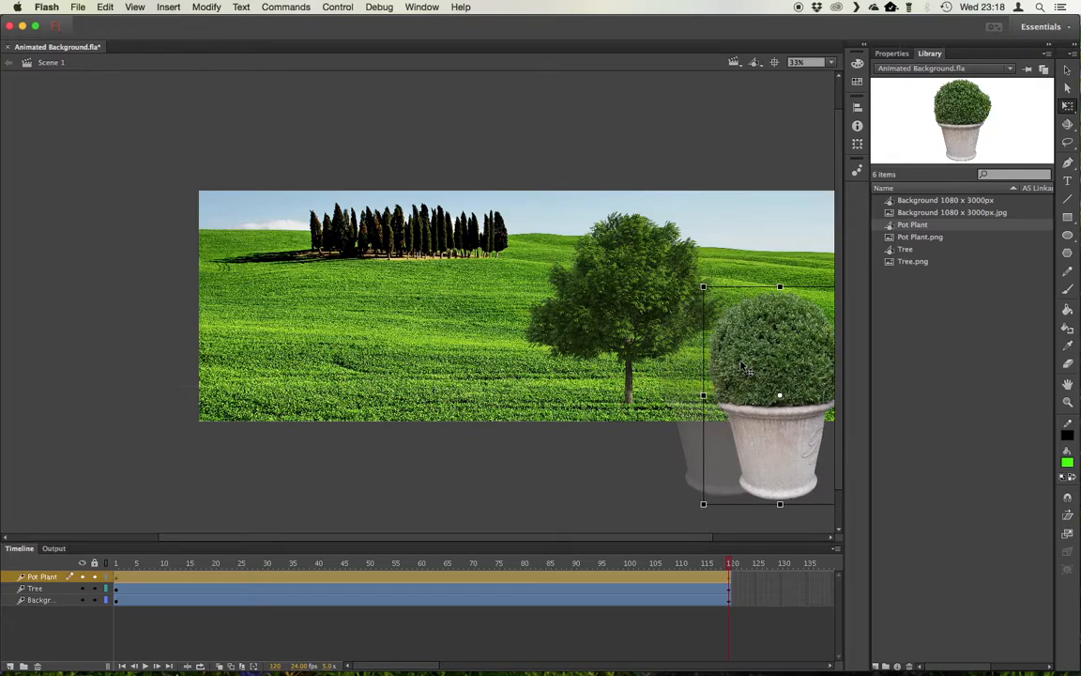
left_click(117, 565)
left_click_drag(195, 364, 162, 367)
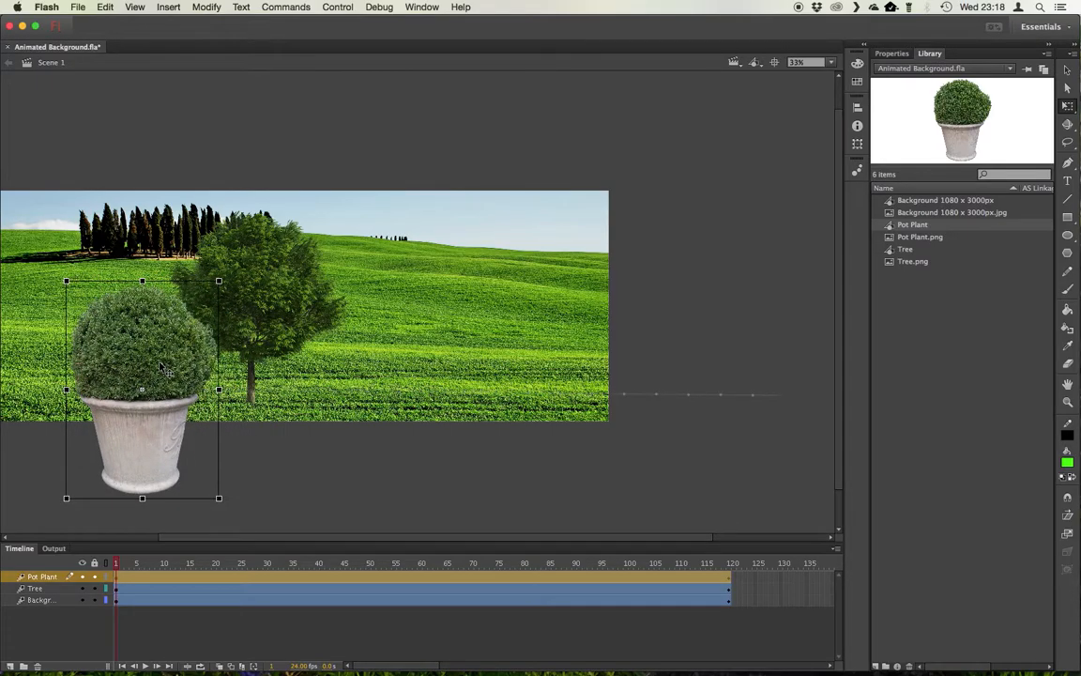
left_click(145, 667)
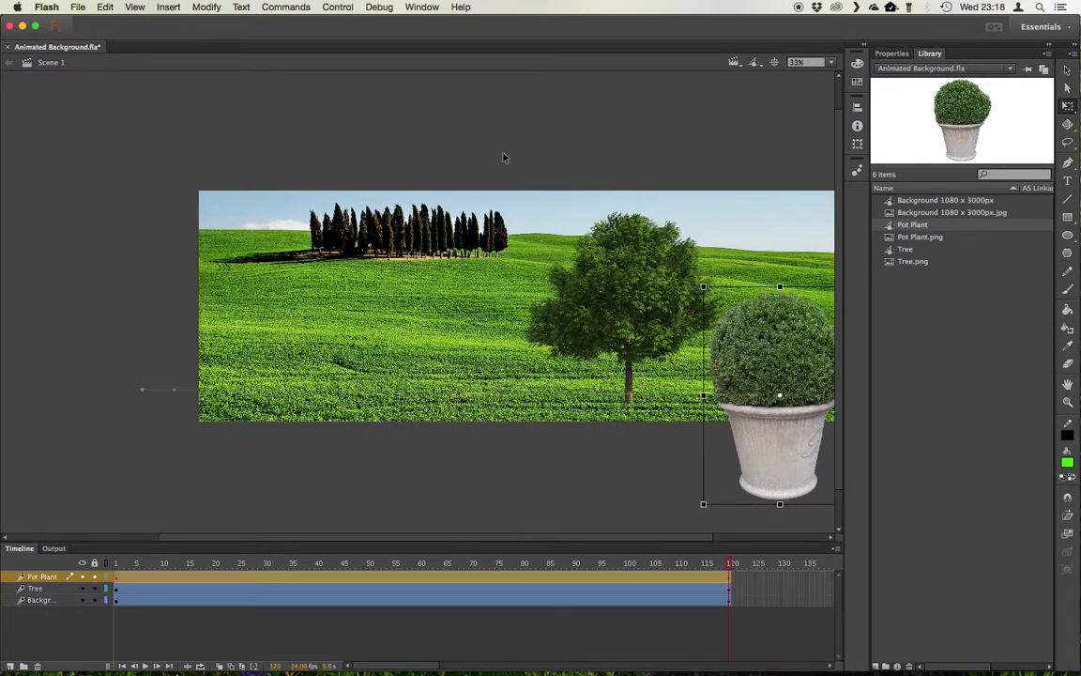
- Test the movie to view the layered scrolling animation at full size, and close the test window
left_click(338, 6)
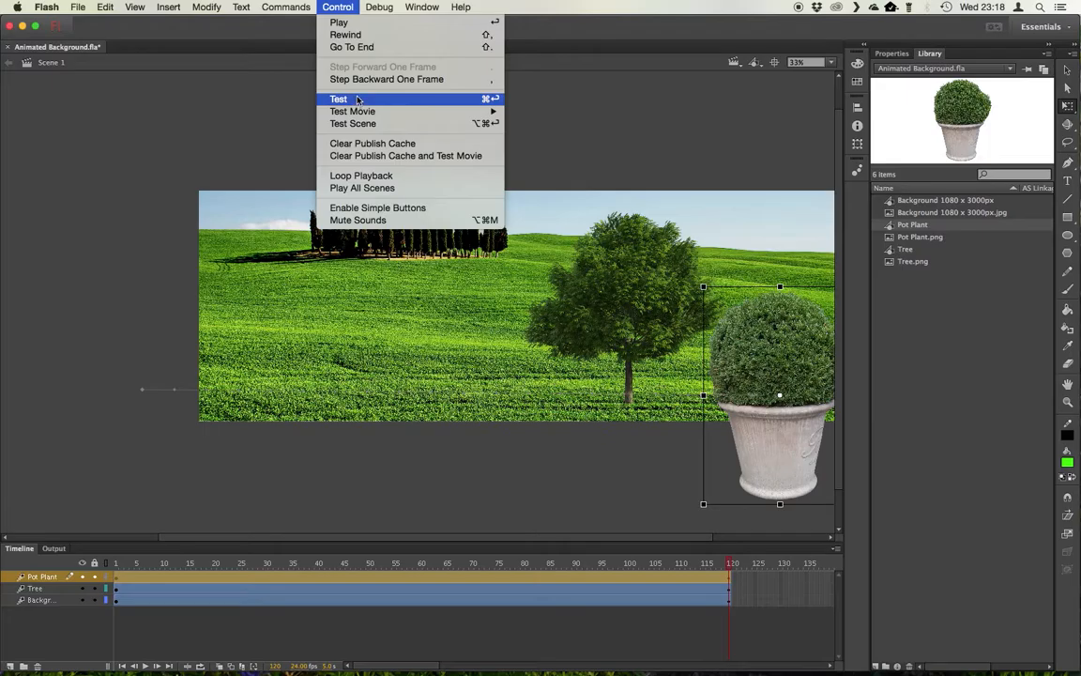
left_click(354, 98)
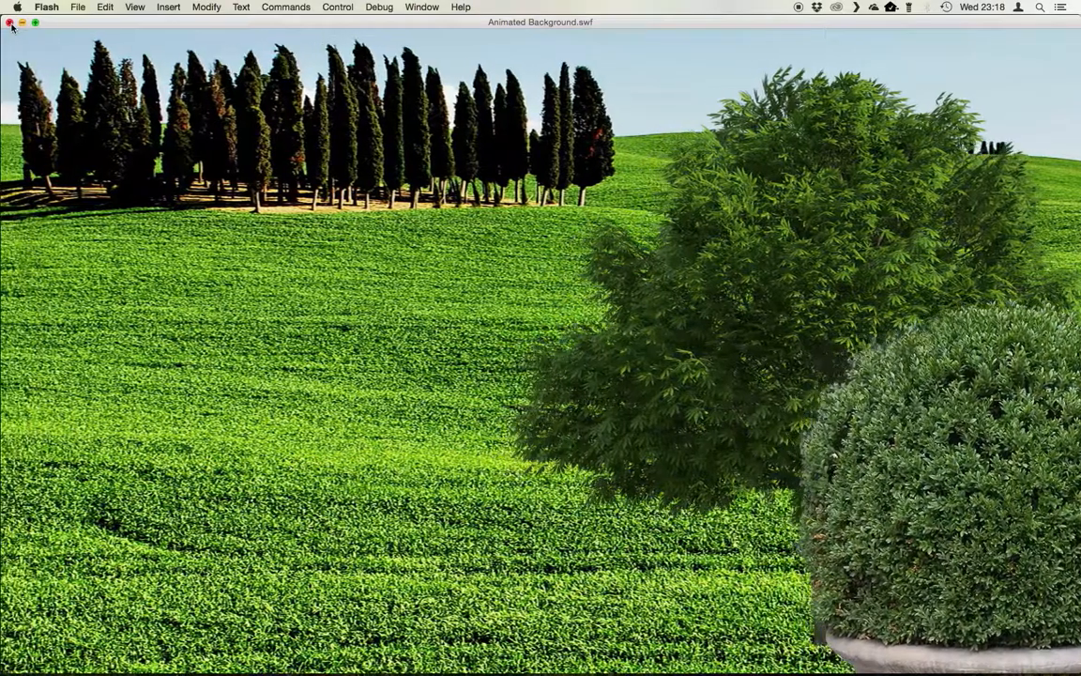
left_click(9, 23)
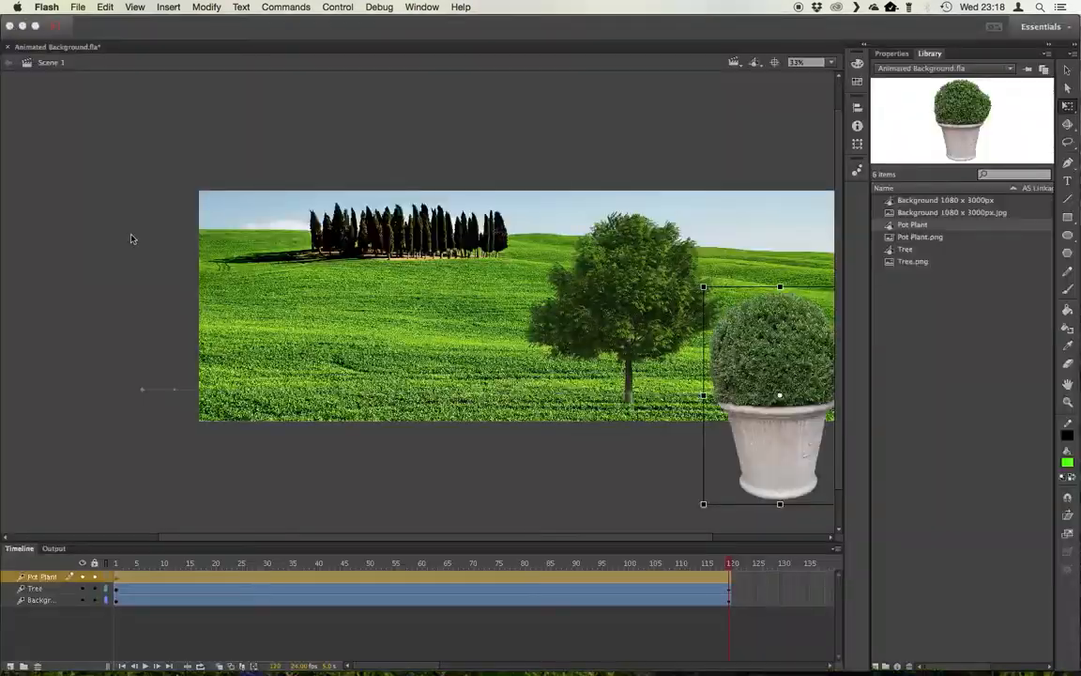